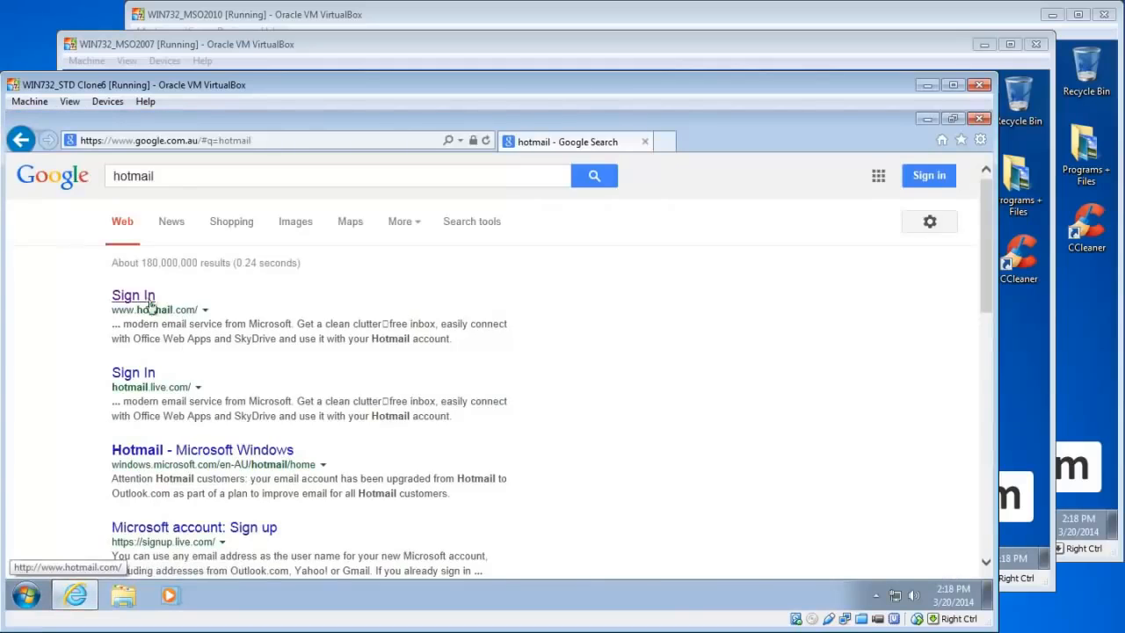
Sign in to the Hotmail account on Outlook.com and open mail Options from the gear menu
click(141, 299)
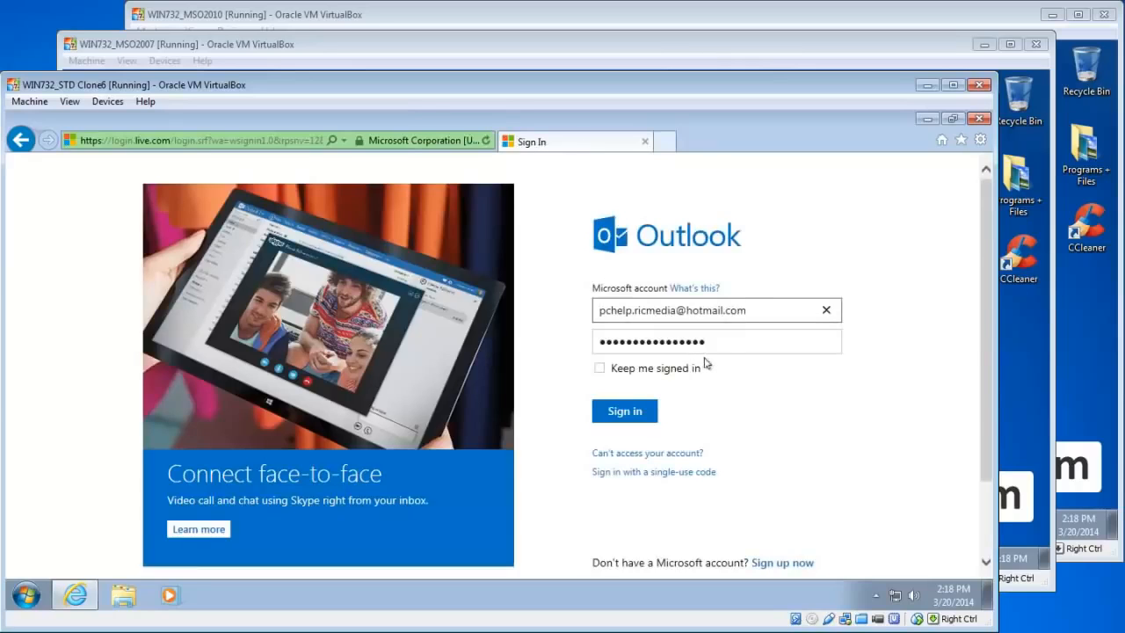
click(629, 416)
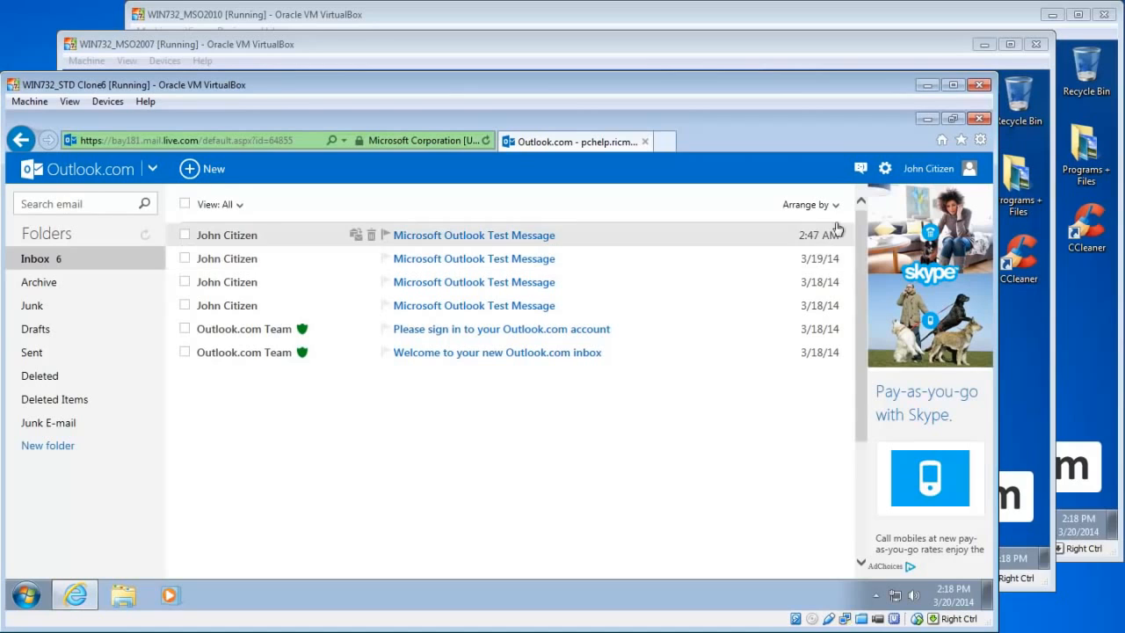
click(886, 174)
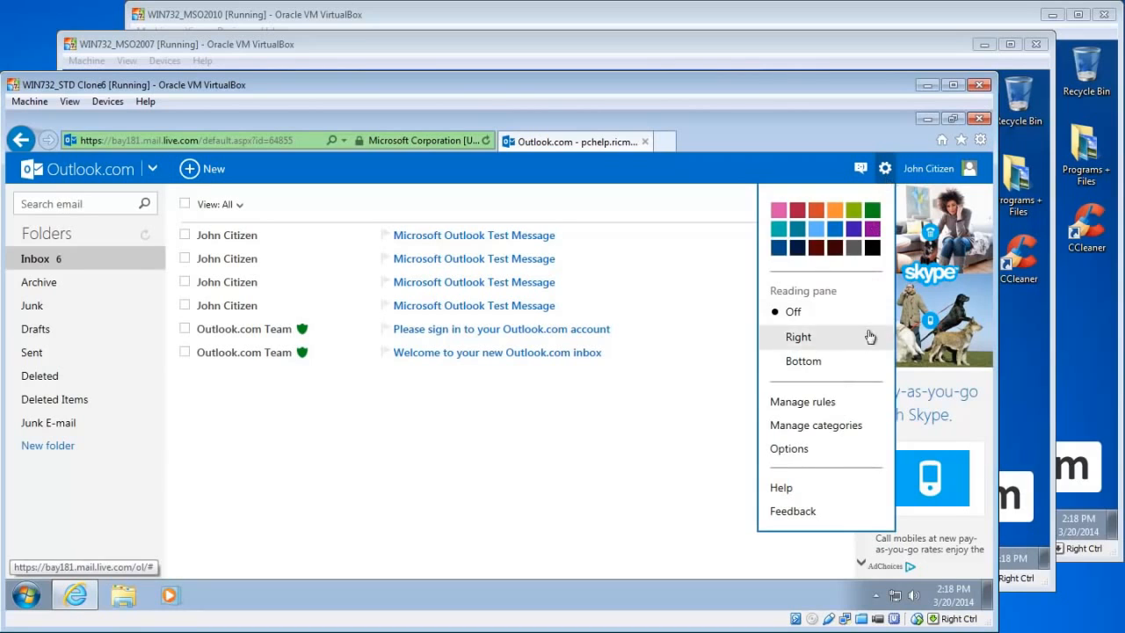
click(797, 450)
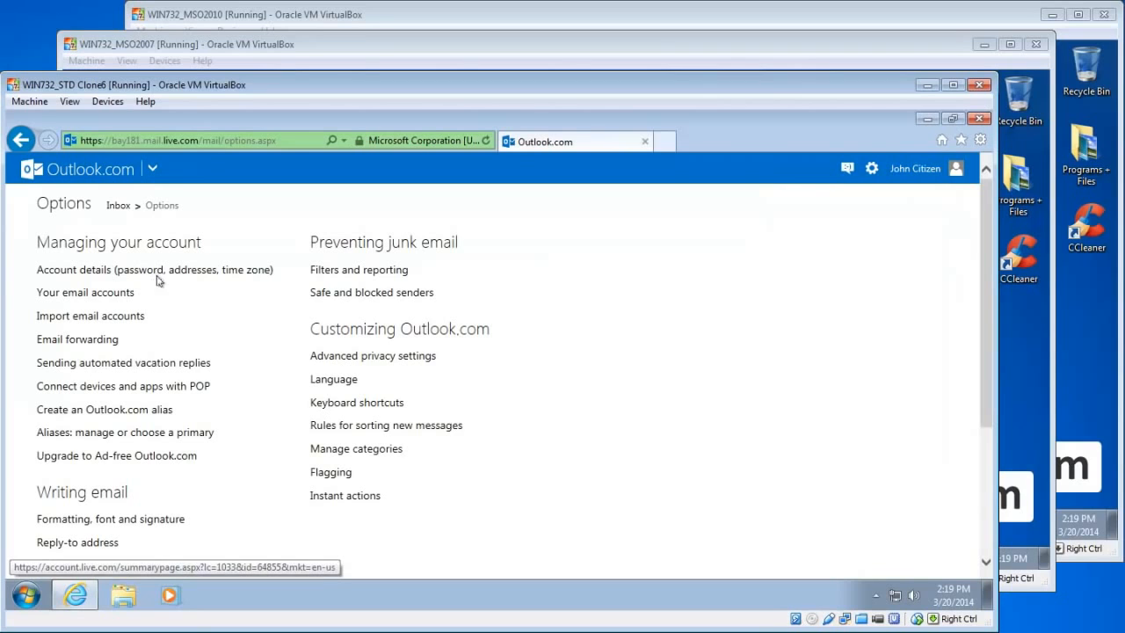
Enable POP access, keep devices from deleting downloaded messages, and save the POP settings
click(196, 391)
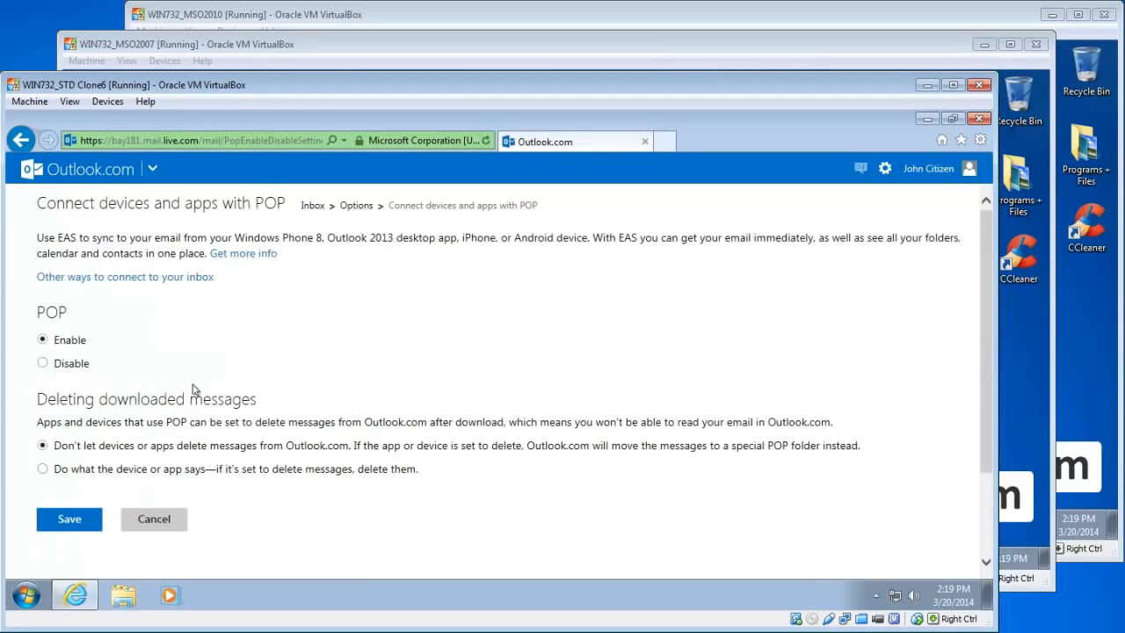
click(74, 363)
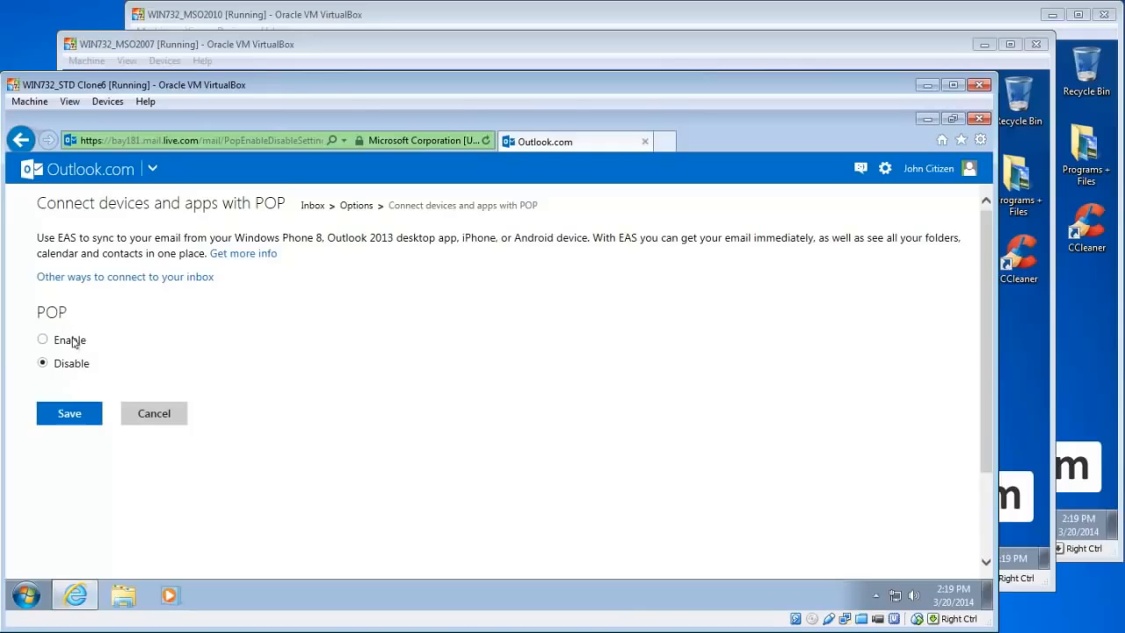
click(74, 343)
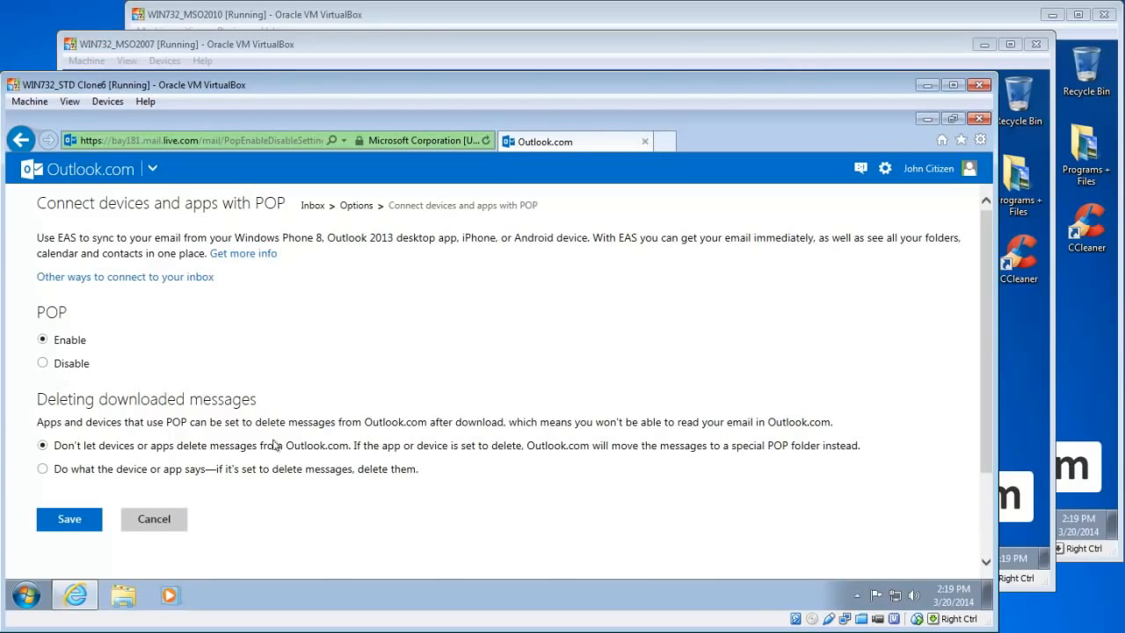
click(74, 520)
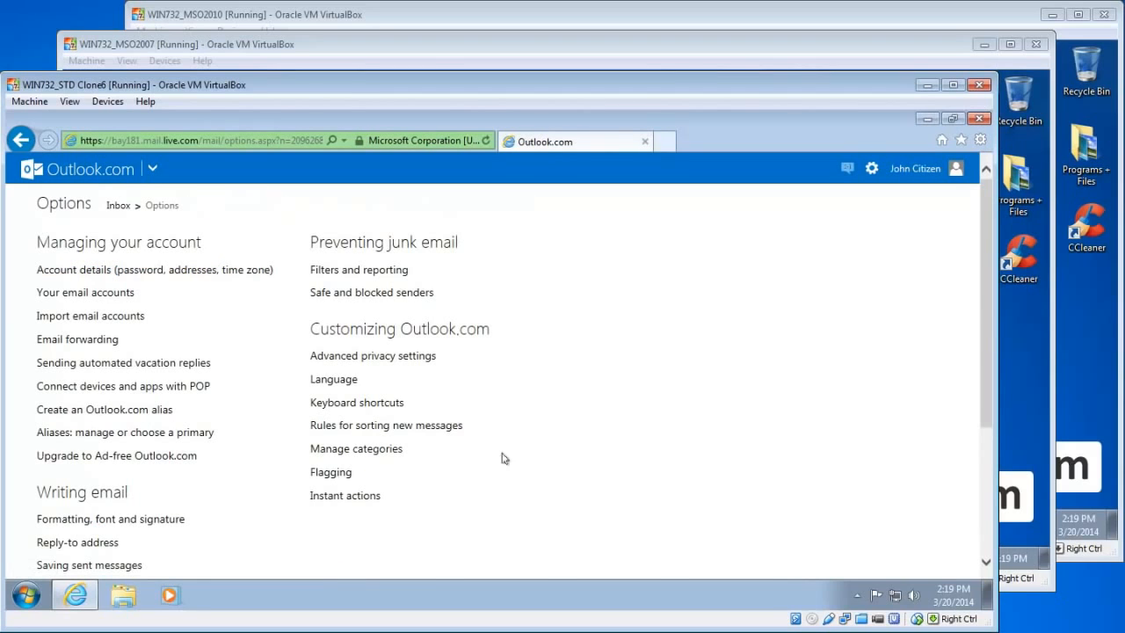
click(919, 169)
Sign out of Outlook.com and minimize the browser to show the desktop
click(865, 313)
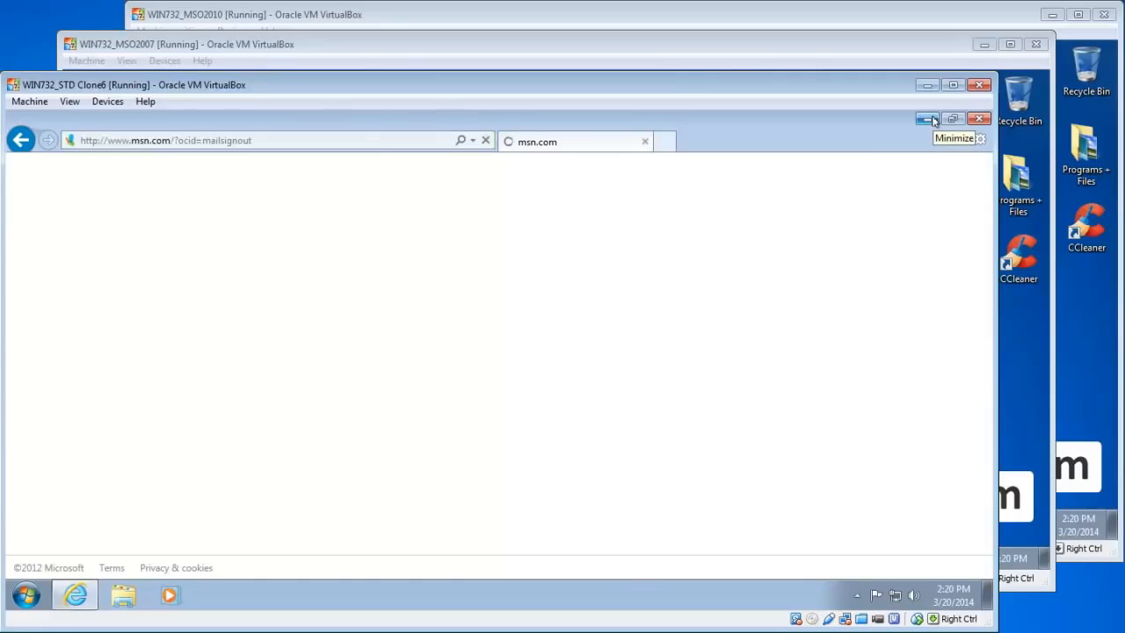
click(929, 118)
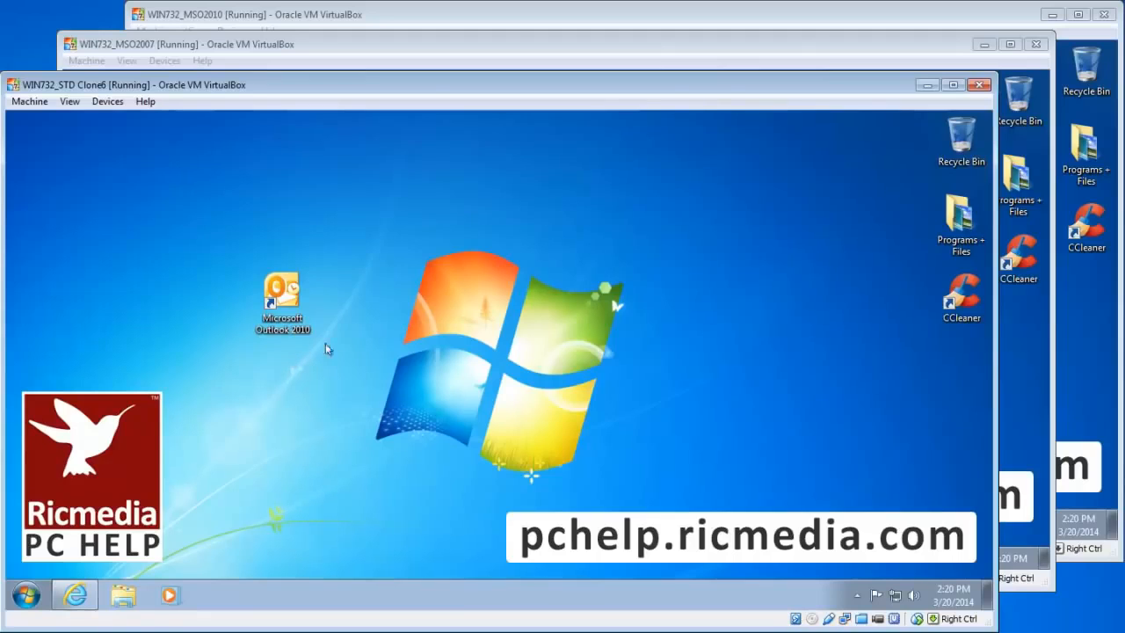
Launch Outlook 2010, advance its first-run wizard to Add New Account, then switch to the MSO2007 machine
double_click(291, 302)
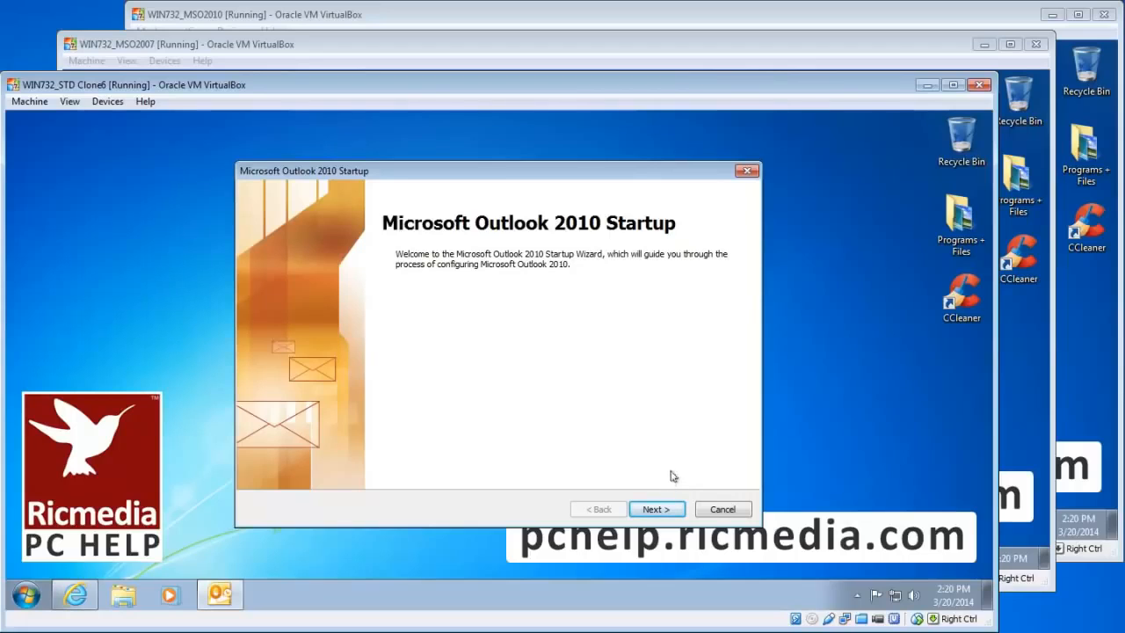
click(660, 510)
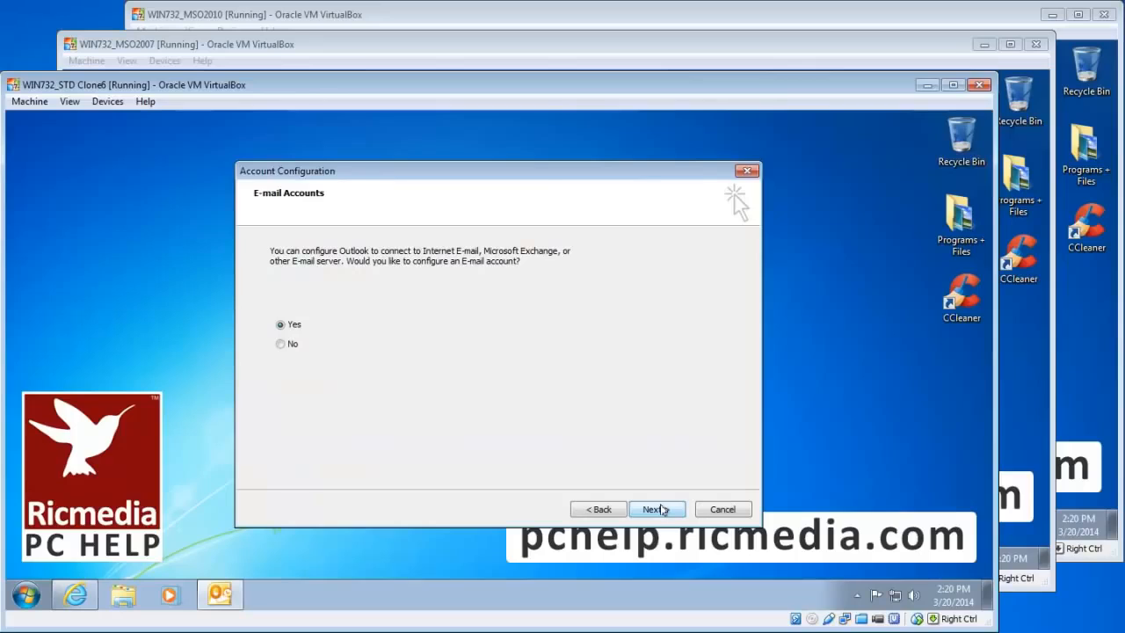
click(655, 509)
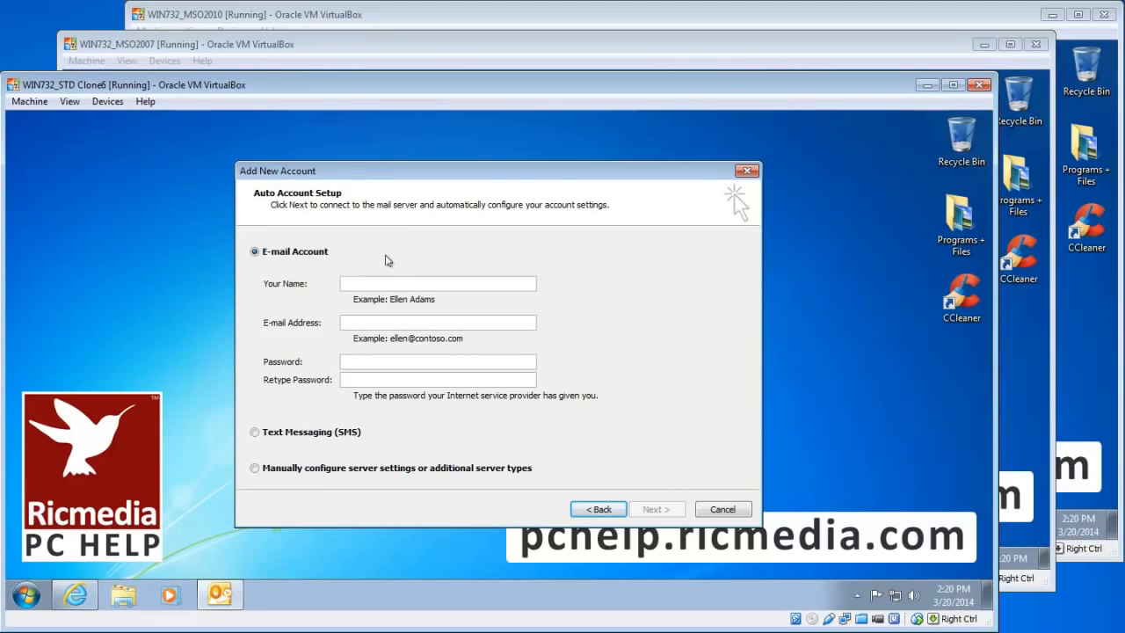
click(267, 45)
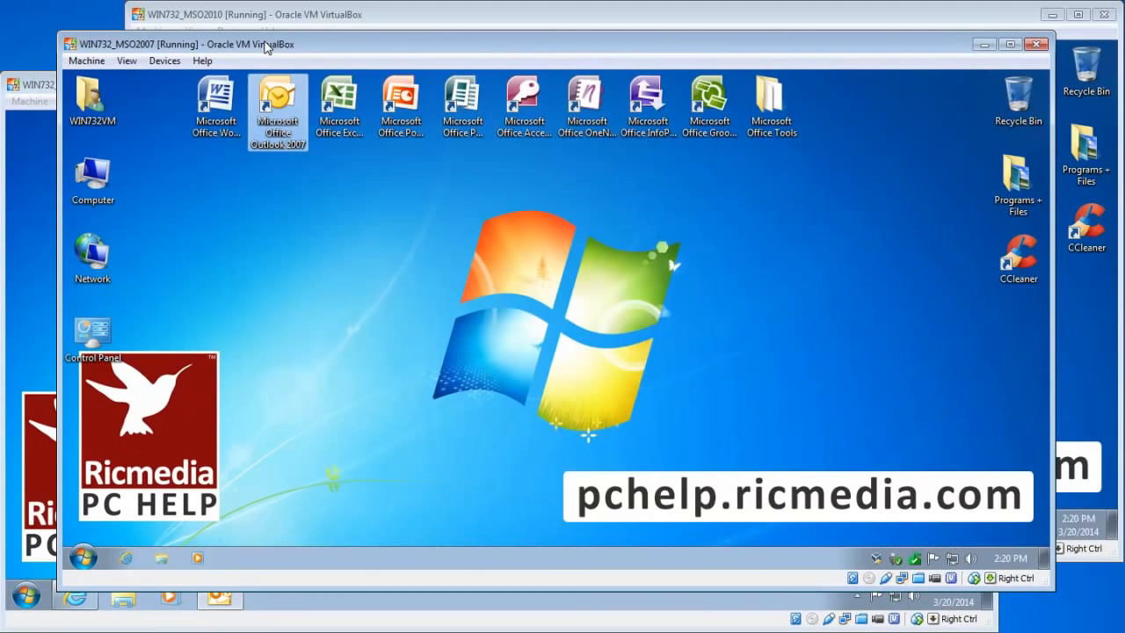
In Outlook 2007, start a new POP3/IMAP account via Tools > Account Settings, then switch to MSO2010
double_click(281, 130)
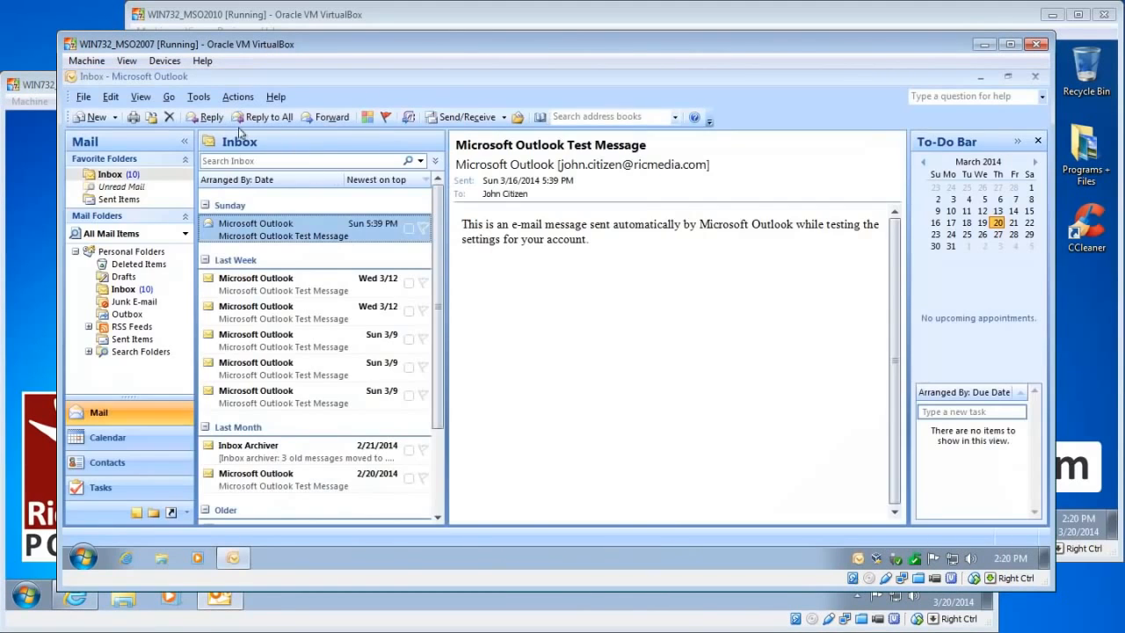
click(198, 99)
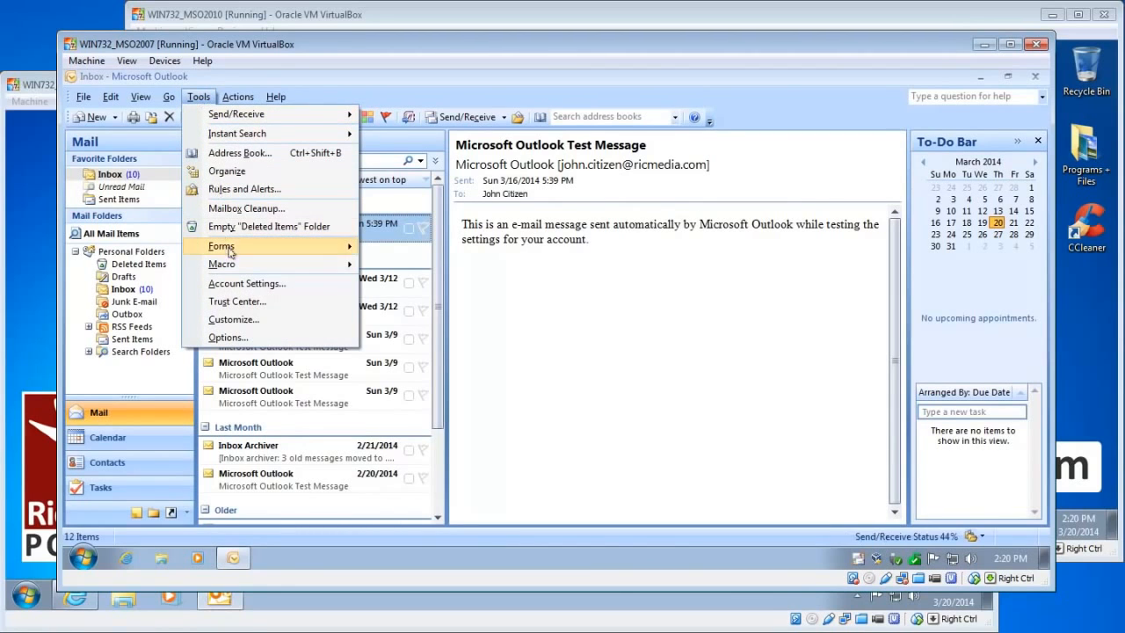
click(239, 284)
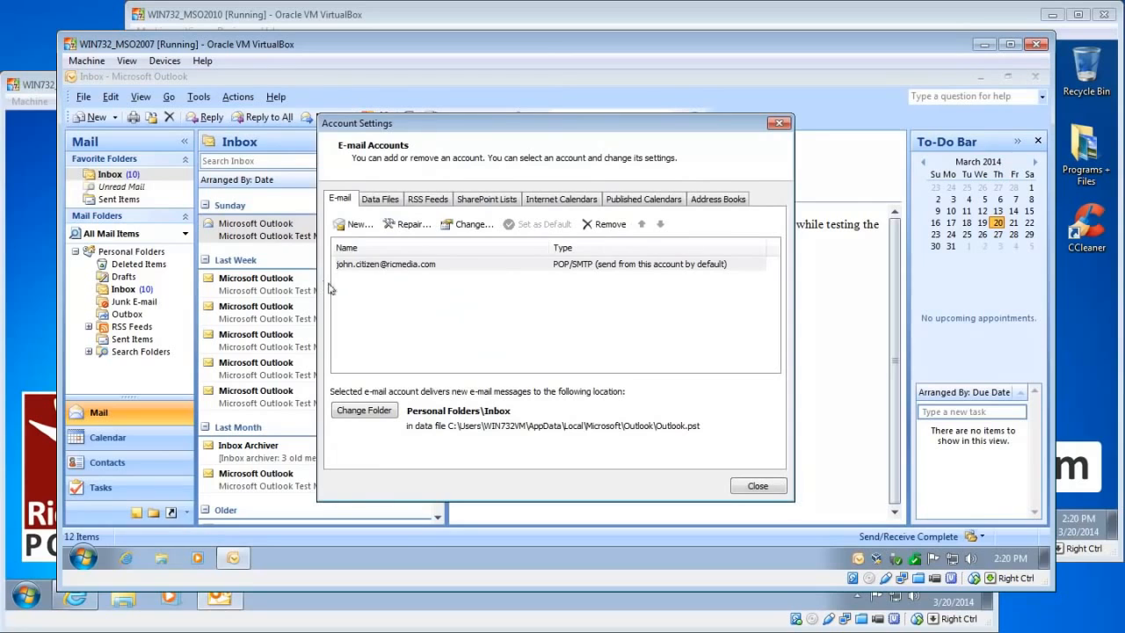
click(357, 226)
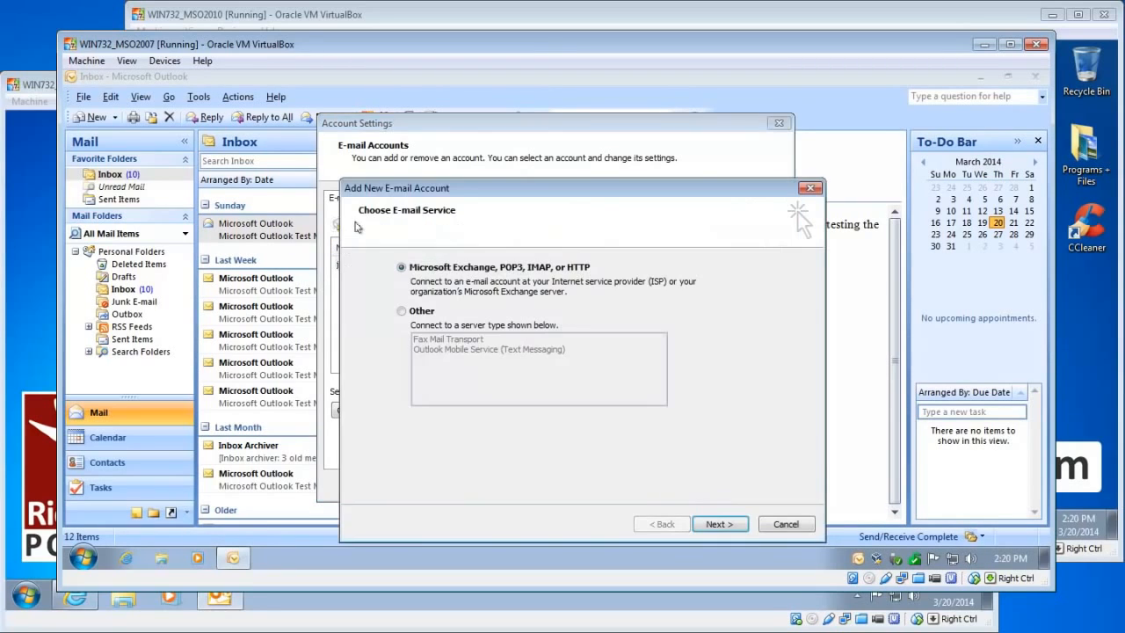
click(718, 524)
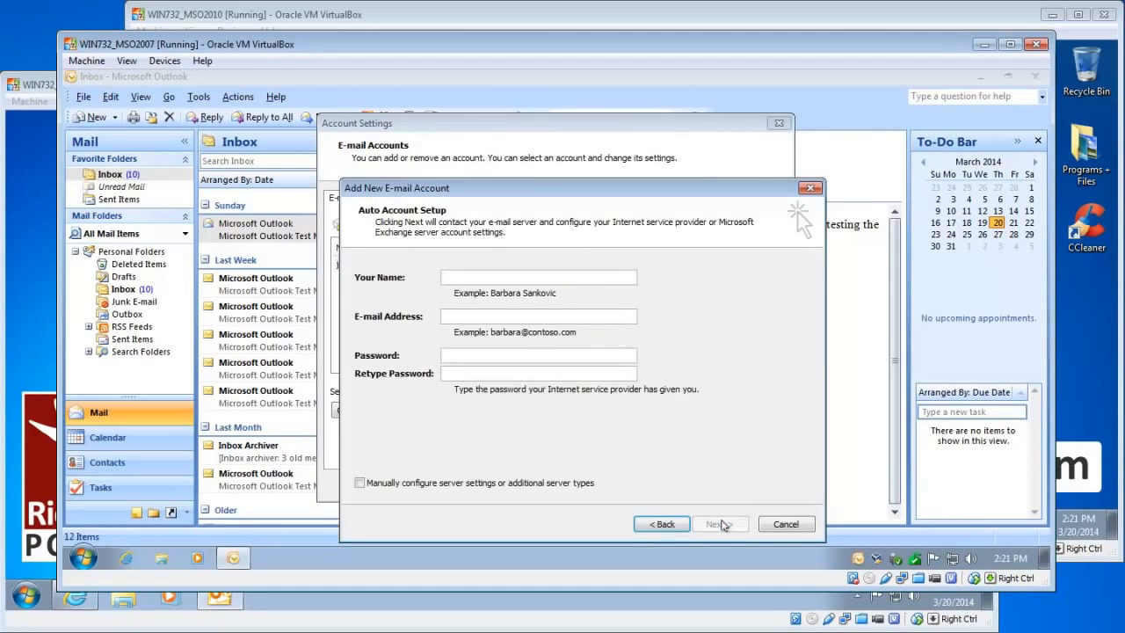
click(326, 13)
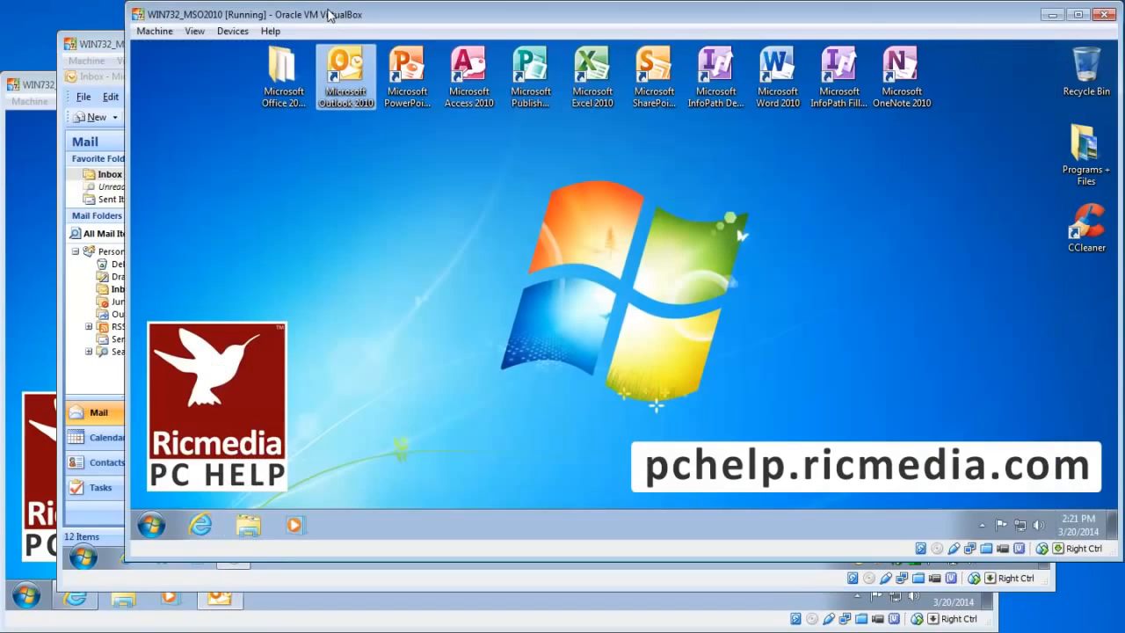
Launch Outlook 2010 and start File > Info > Add Account, then return to the WIN732 clone
double_click(335, 76)
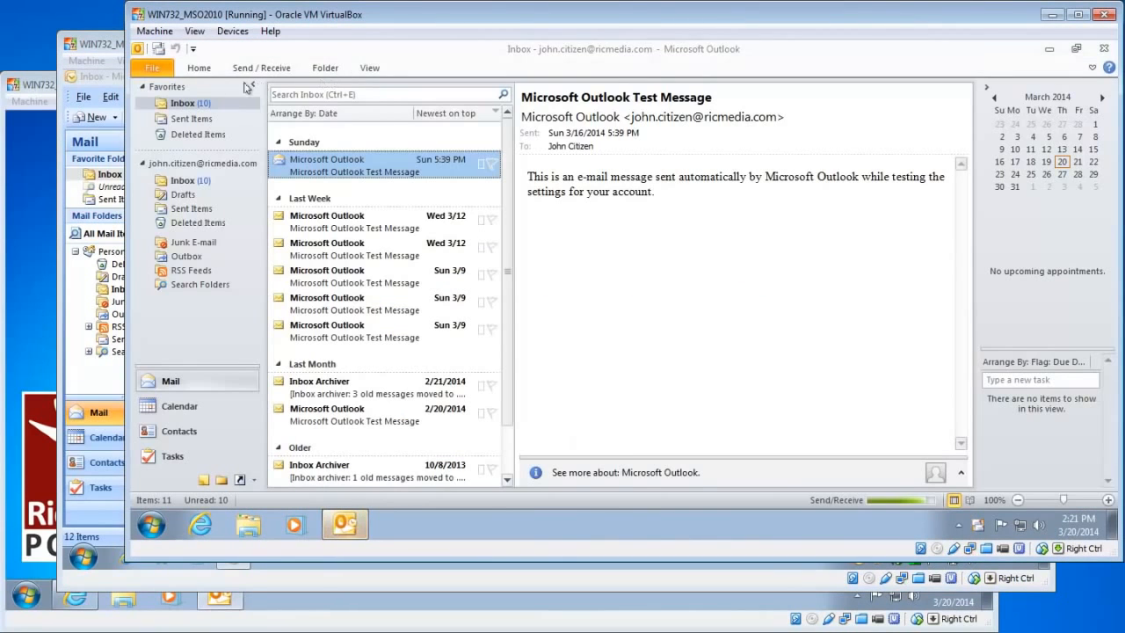
click(153, 70)
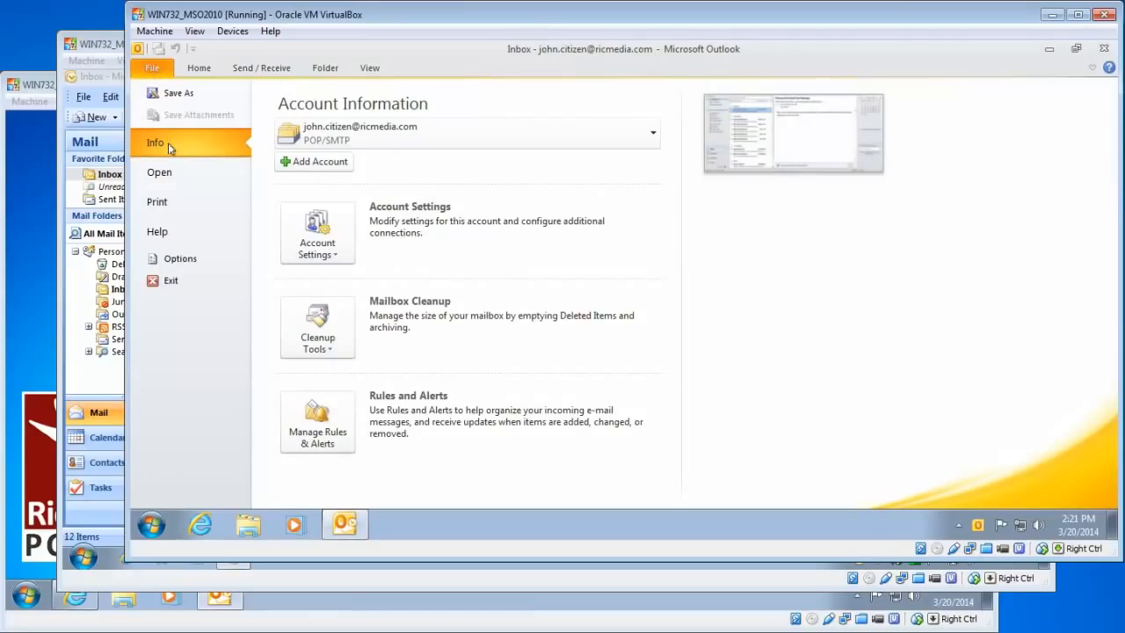
click(334, 165)
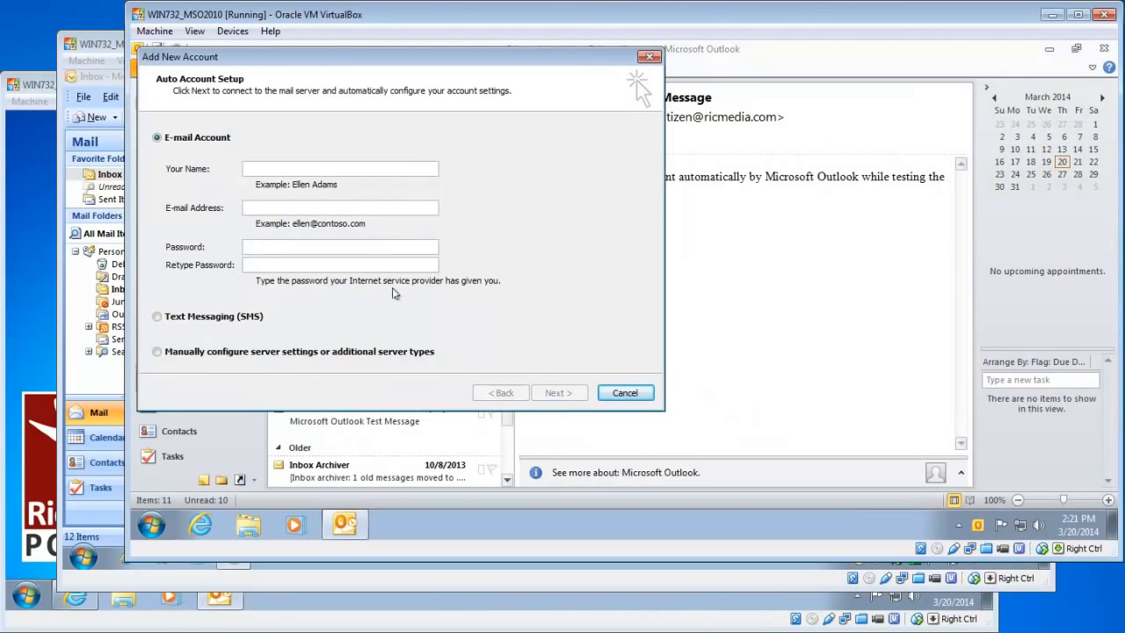
click(40, 88)
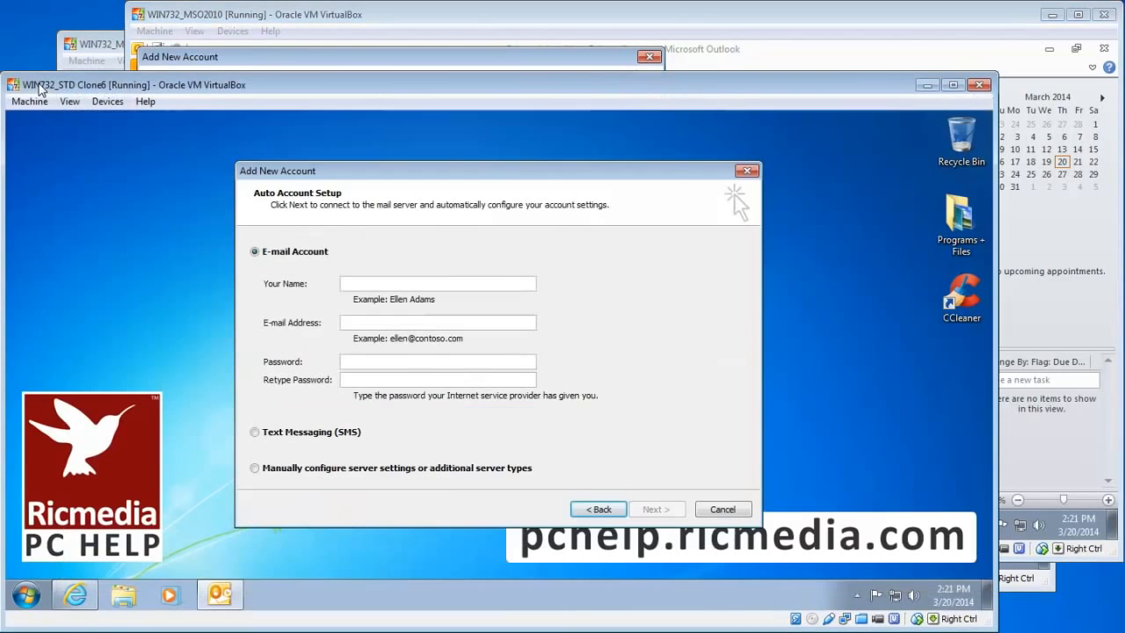
Choose manual Internet E-mail setup and enter your name and the Hotmail e-mail address
click(417, 472)
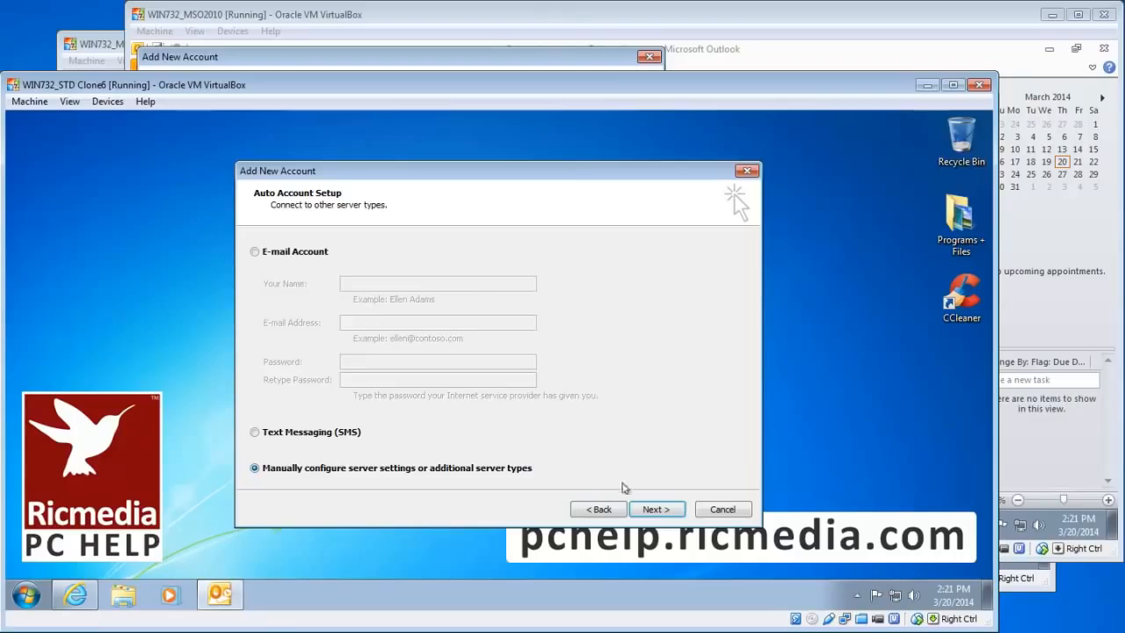
click(655, 510)
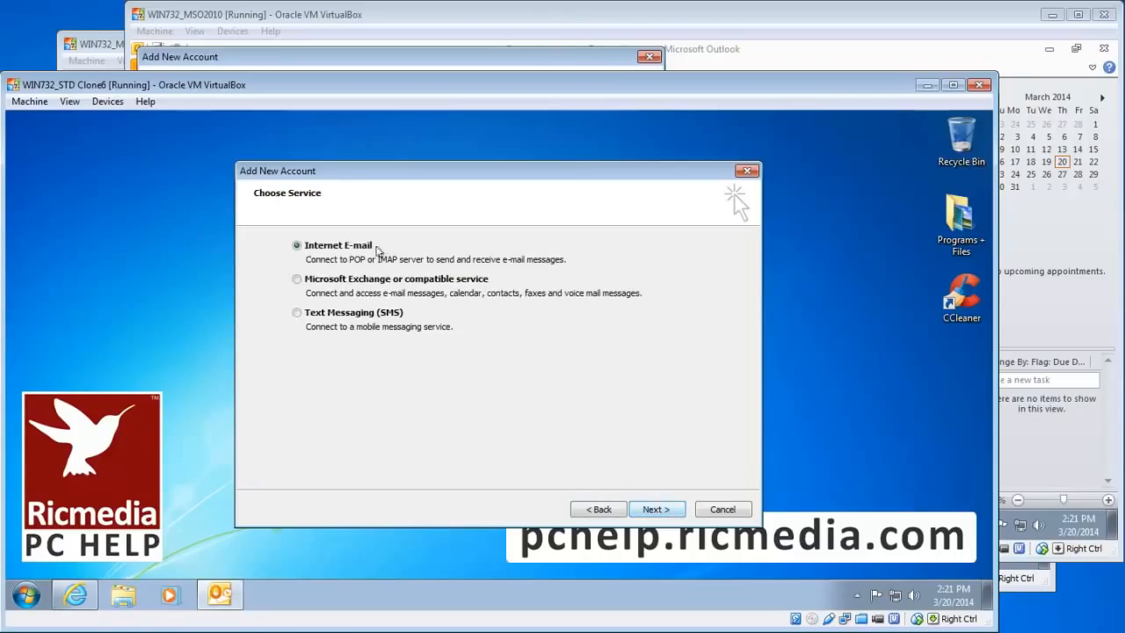
click(661, 506)
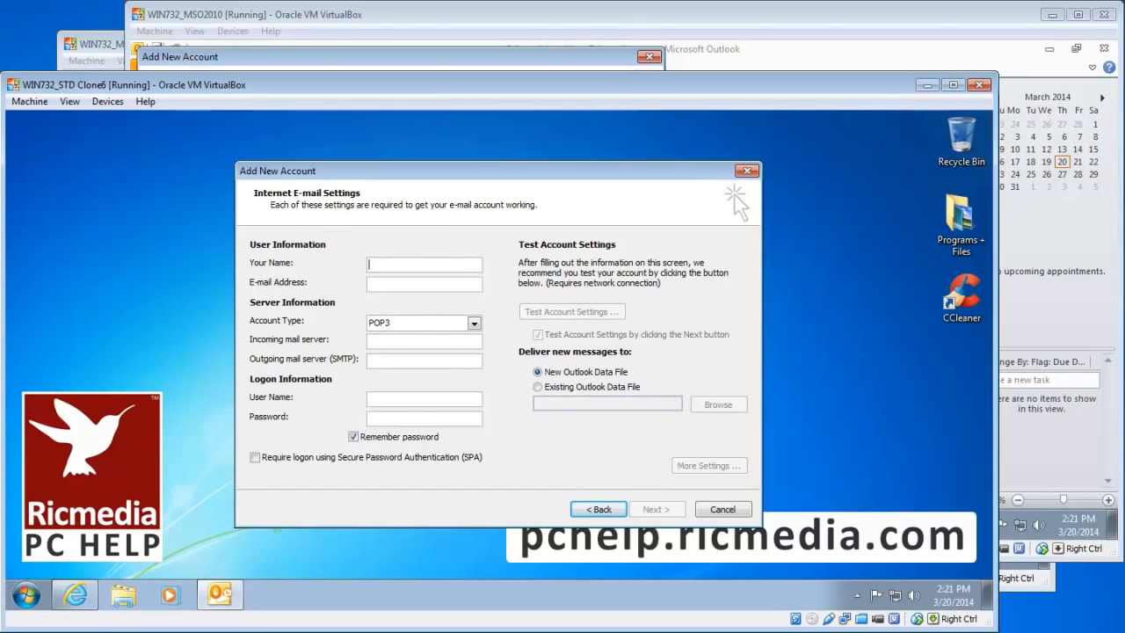
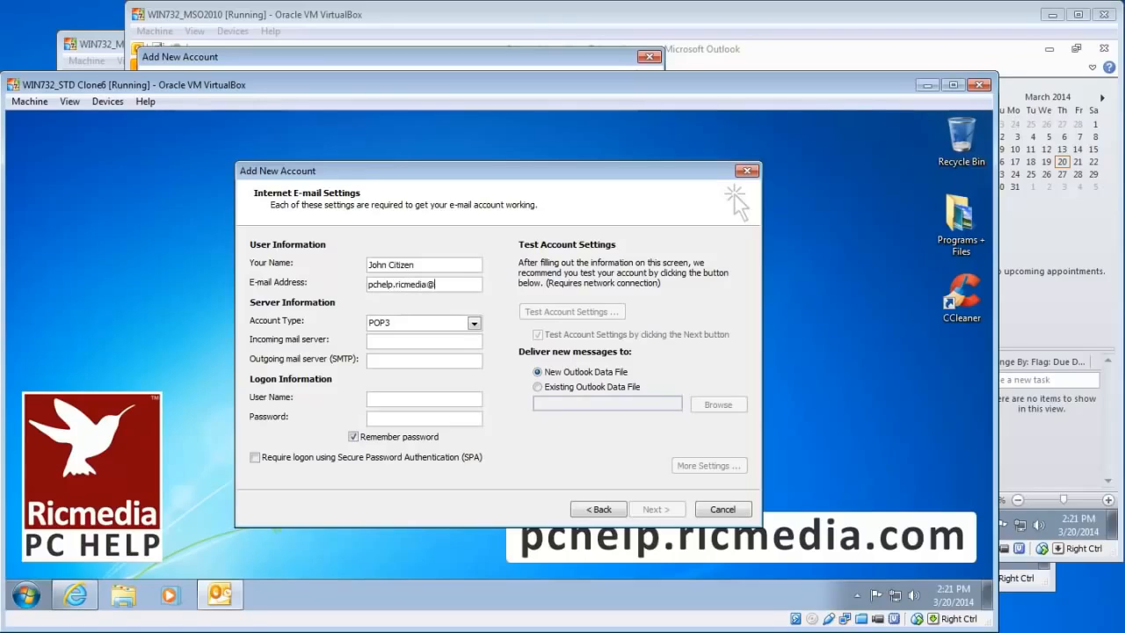
Keep POP3 as account type with pop-mail.outlook.com incoming and smtp-mail.outlook.com outgoing servers
key(Tab)
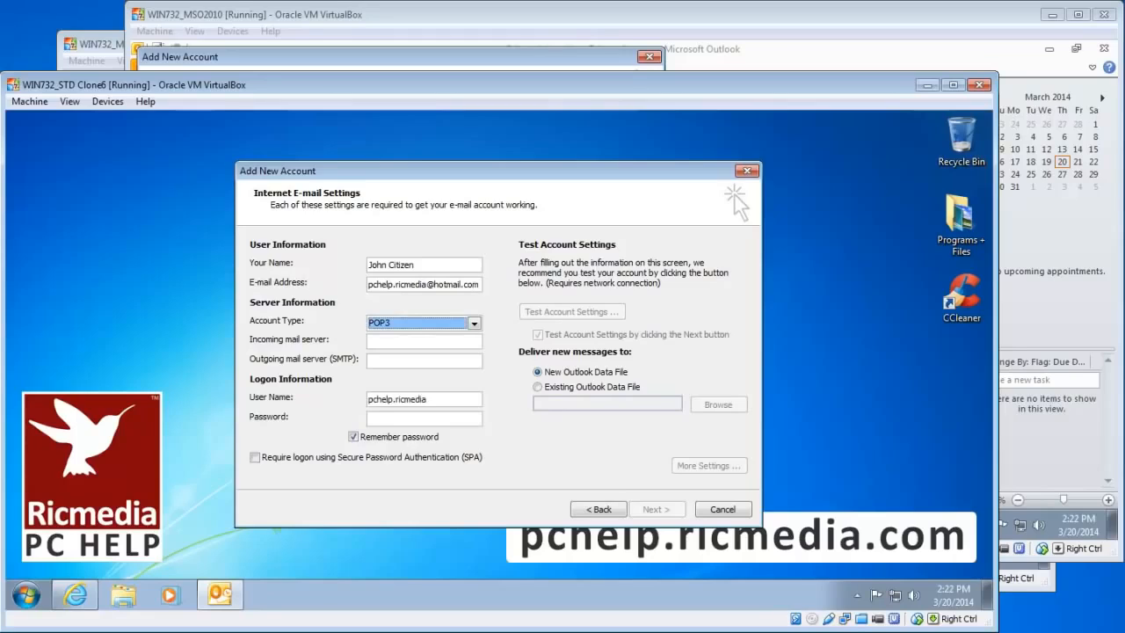
click(423, 324)
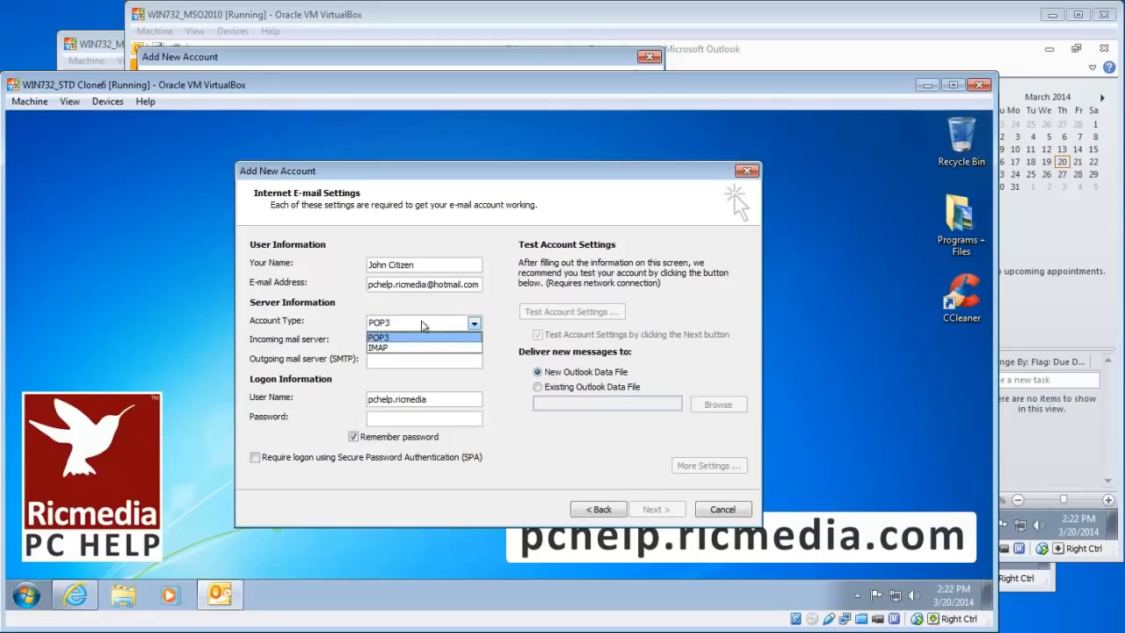
click(423, 325)
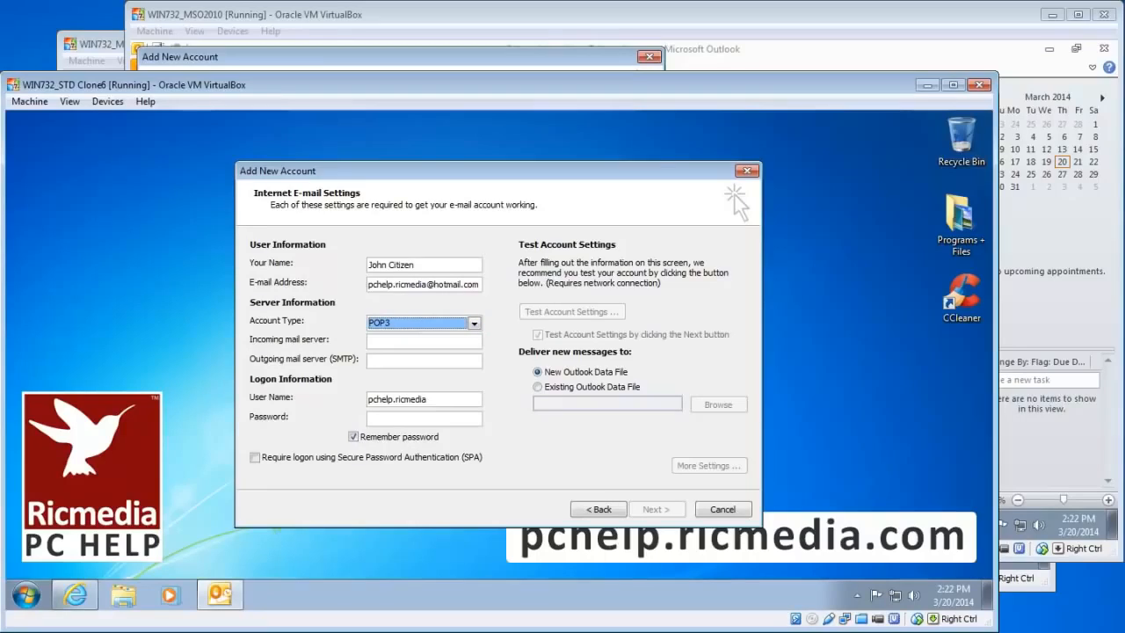
key(Tab)
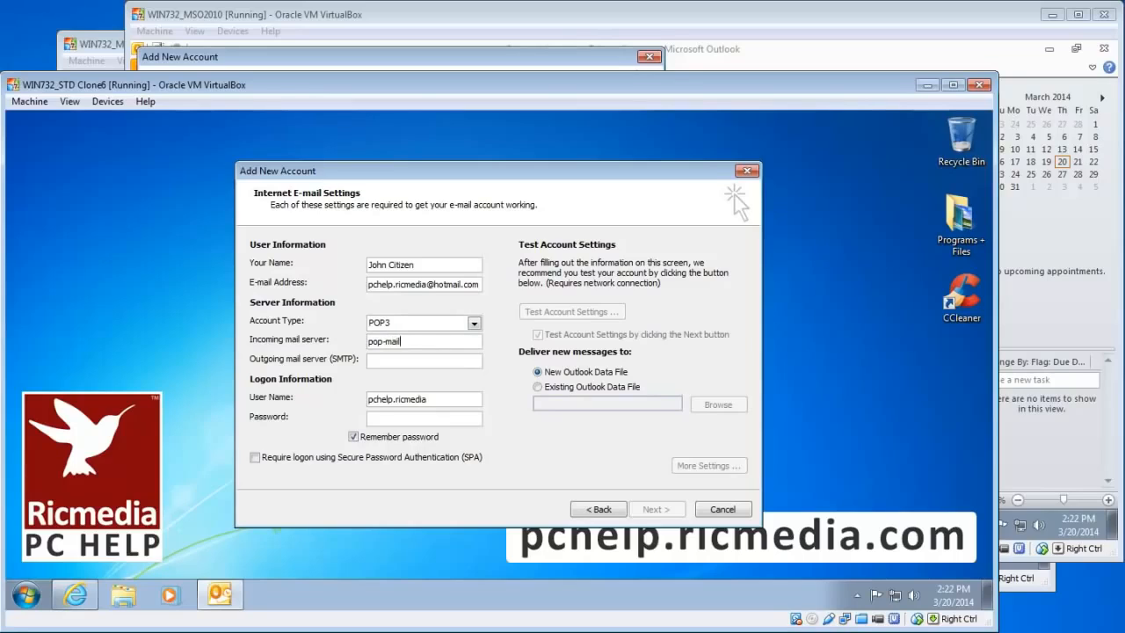
text(utlook)
text(smtp-ma)
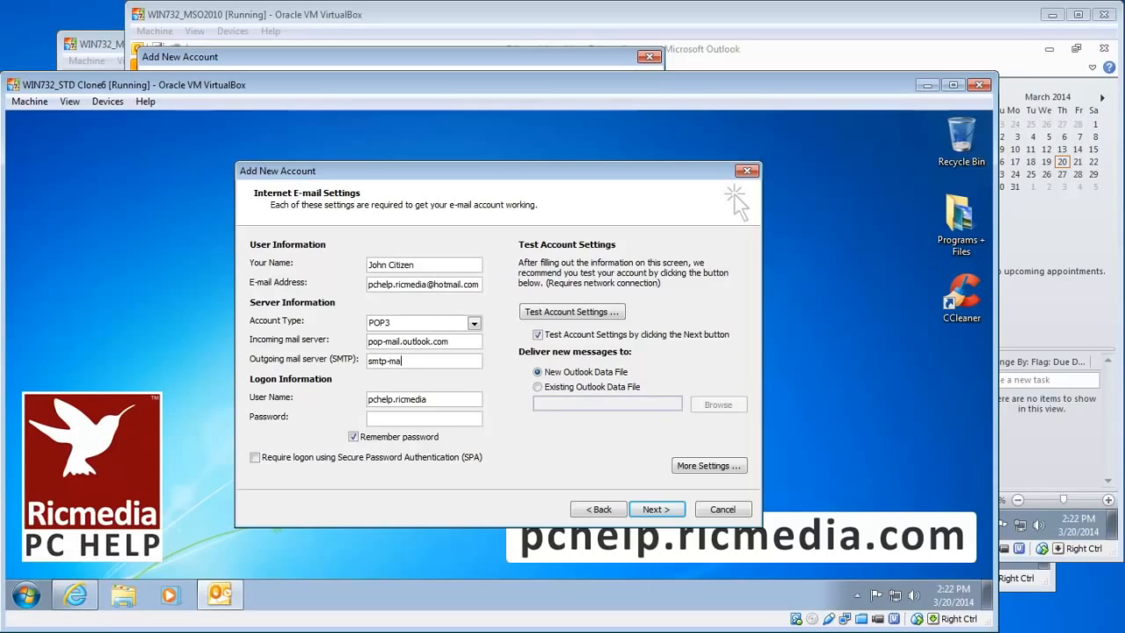
text(il.outlook.com)
key(Tab)
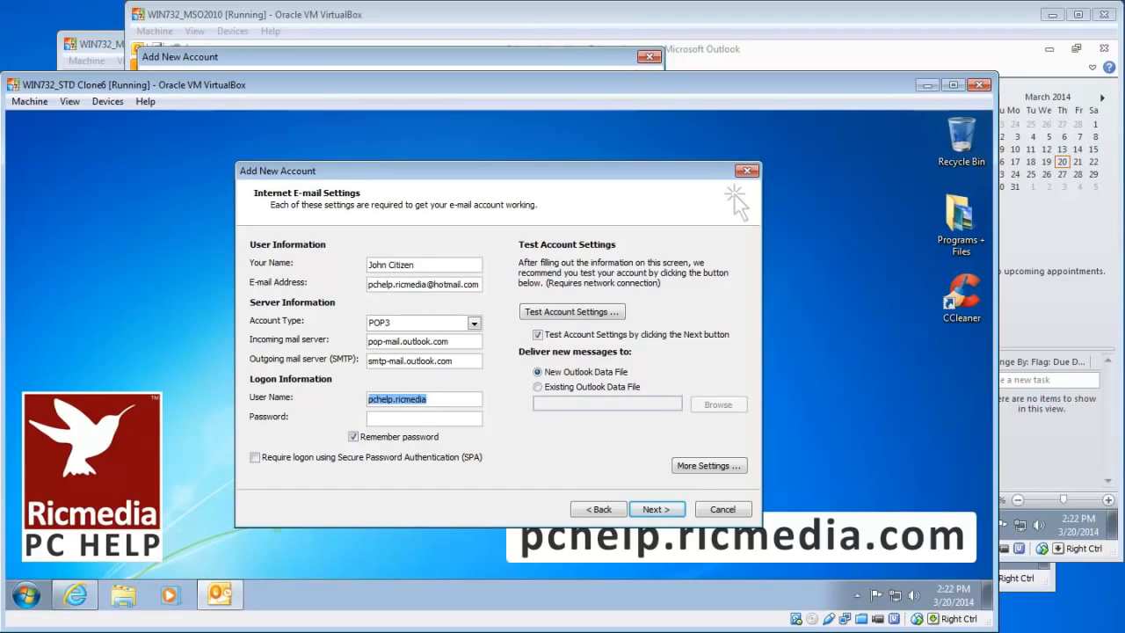
key(End)
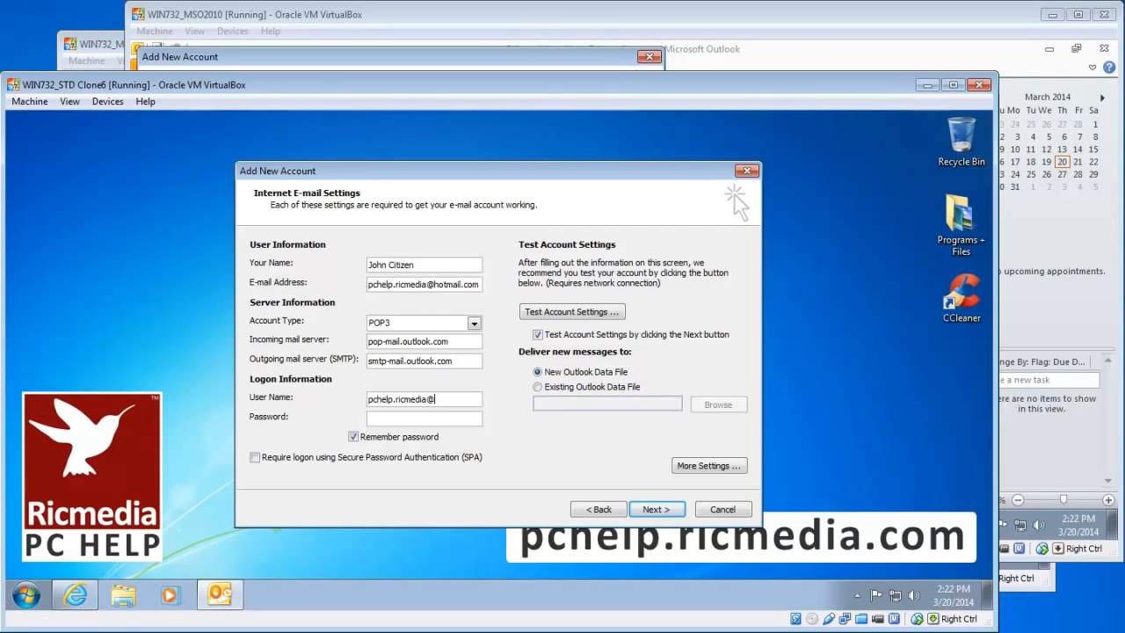
text(@hotmail.com)
key(Tab)
key(ctrl+v)
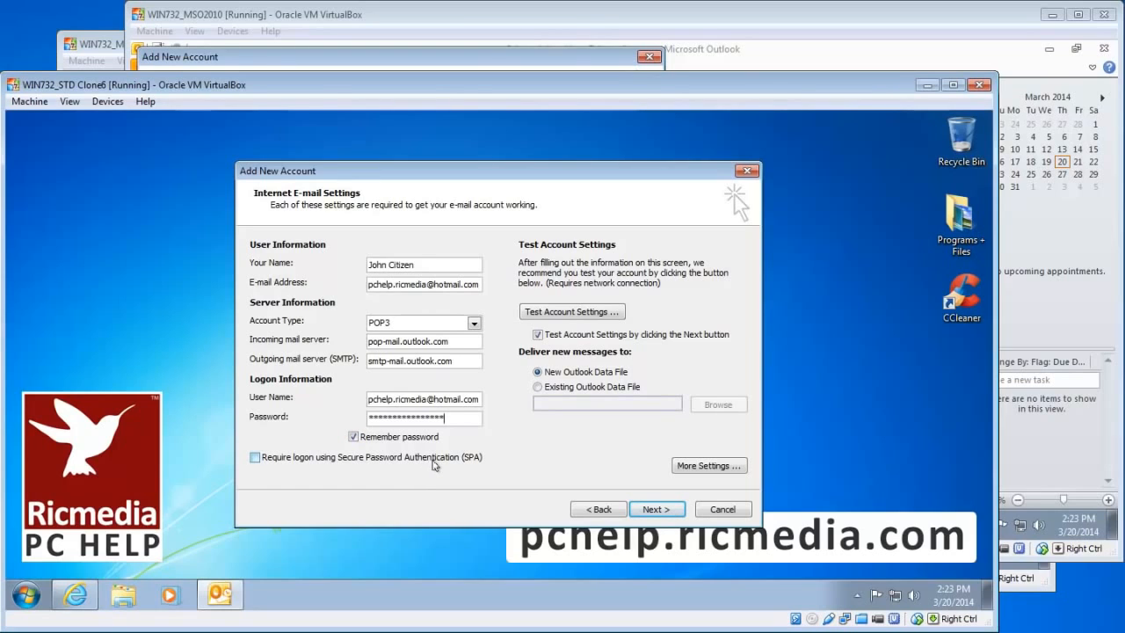
click(614, 389)
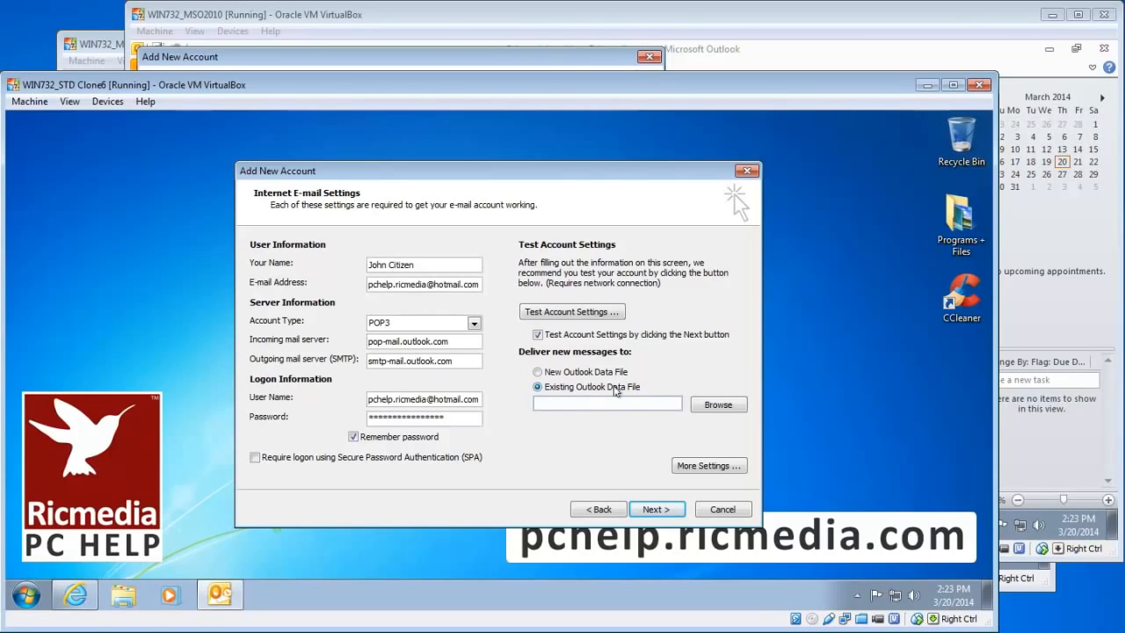
click(619, 374)
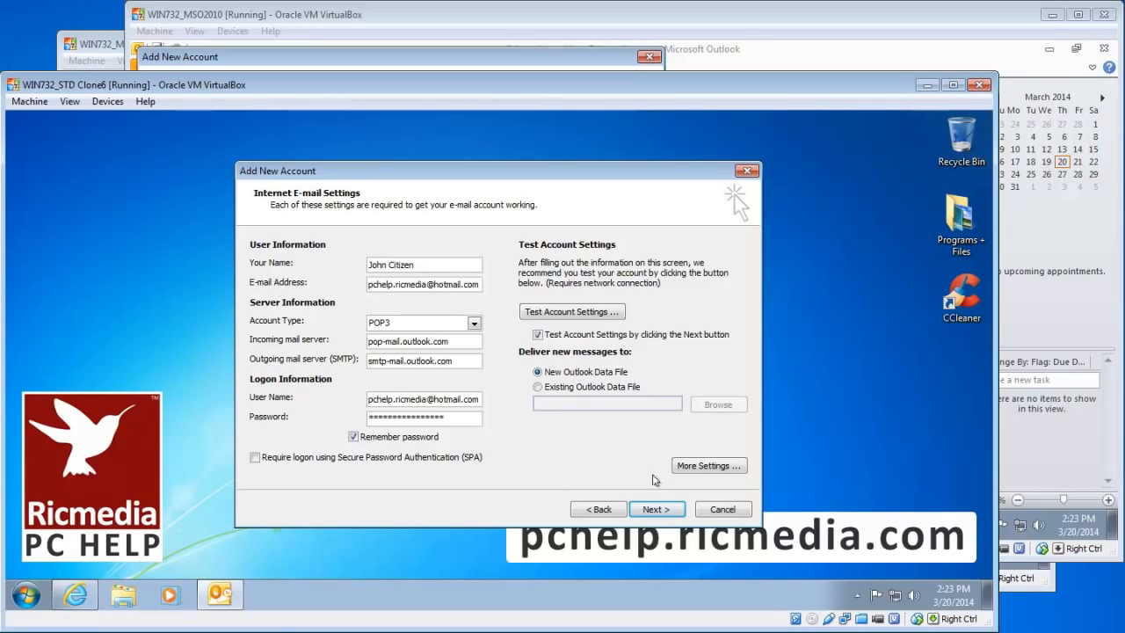
In More Settings, make the outgoing SMTP server require authentication and view the Advanced ports
click(708, 466)
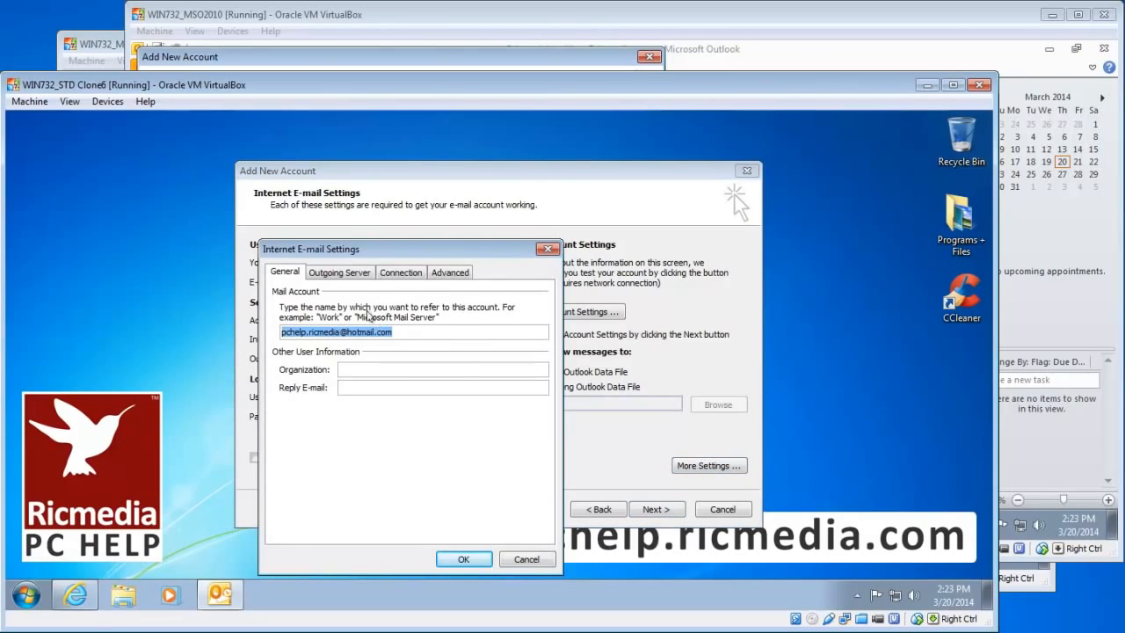
click(358, 272)
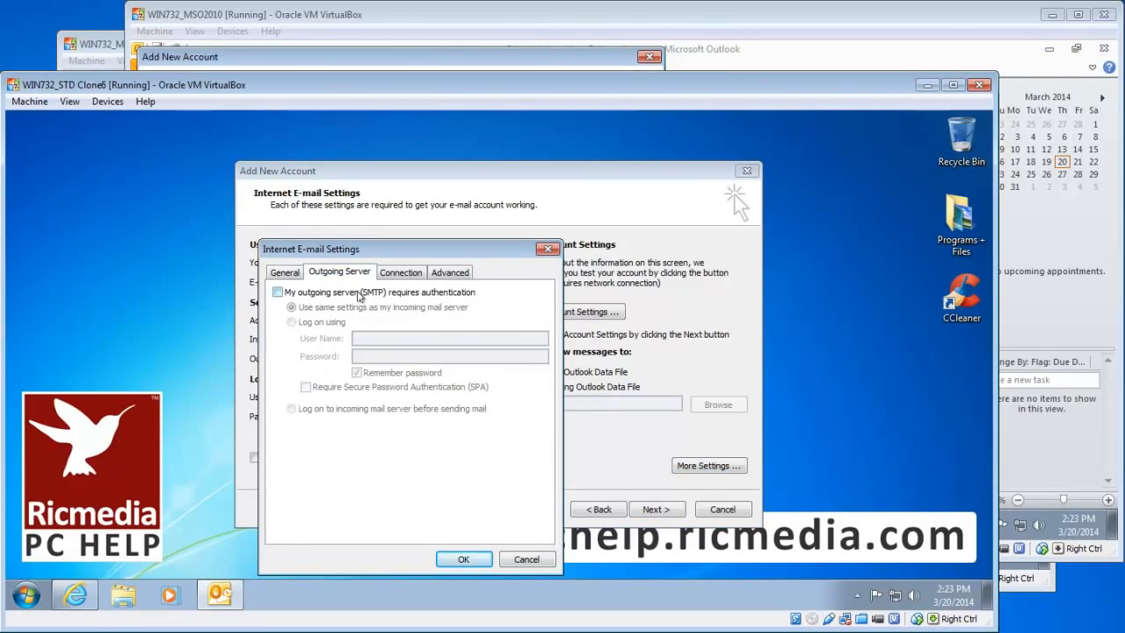
click(357, 295)
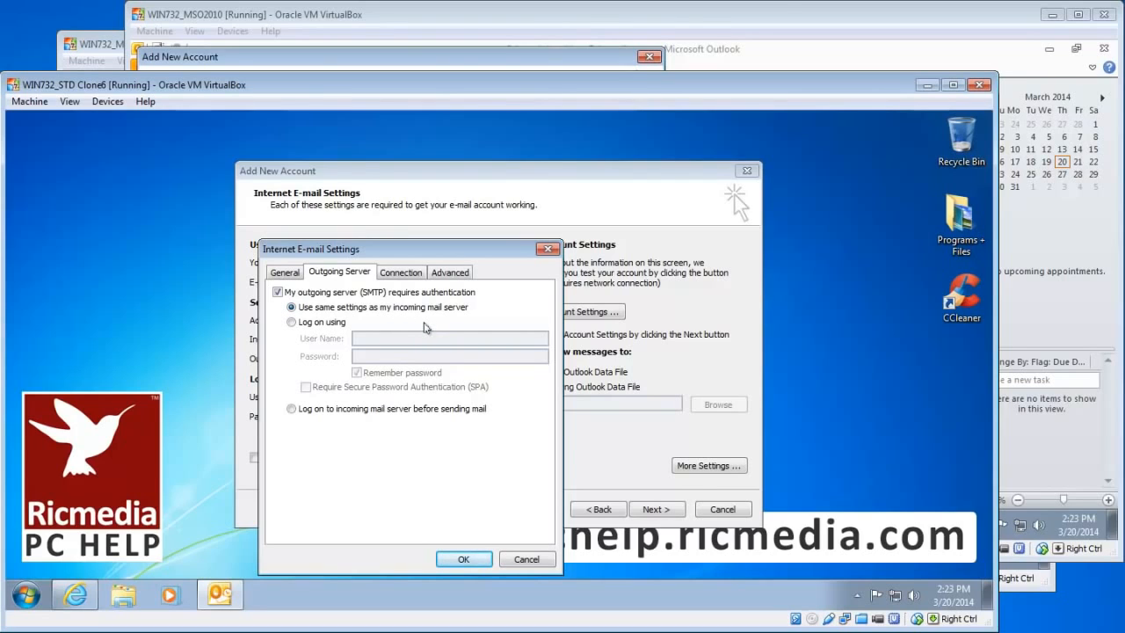
click(458, 275)
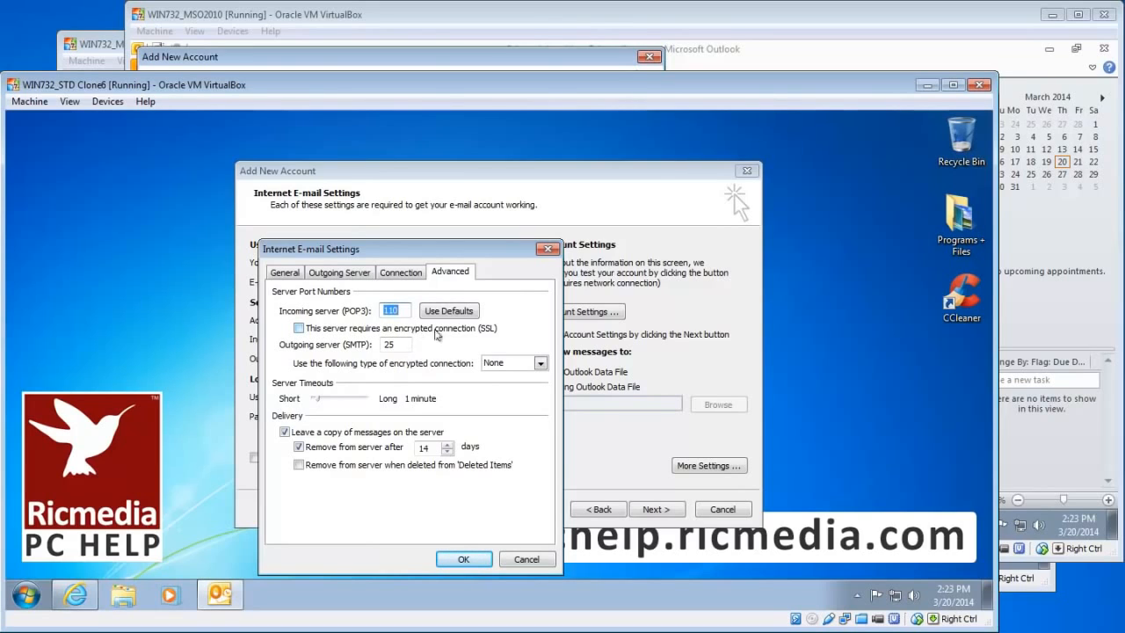
Use SSL on POP3 port 995 and TLS on SMTP port 587, lengthen the timeout, and save
click(299, 328)
click(540, 364)
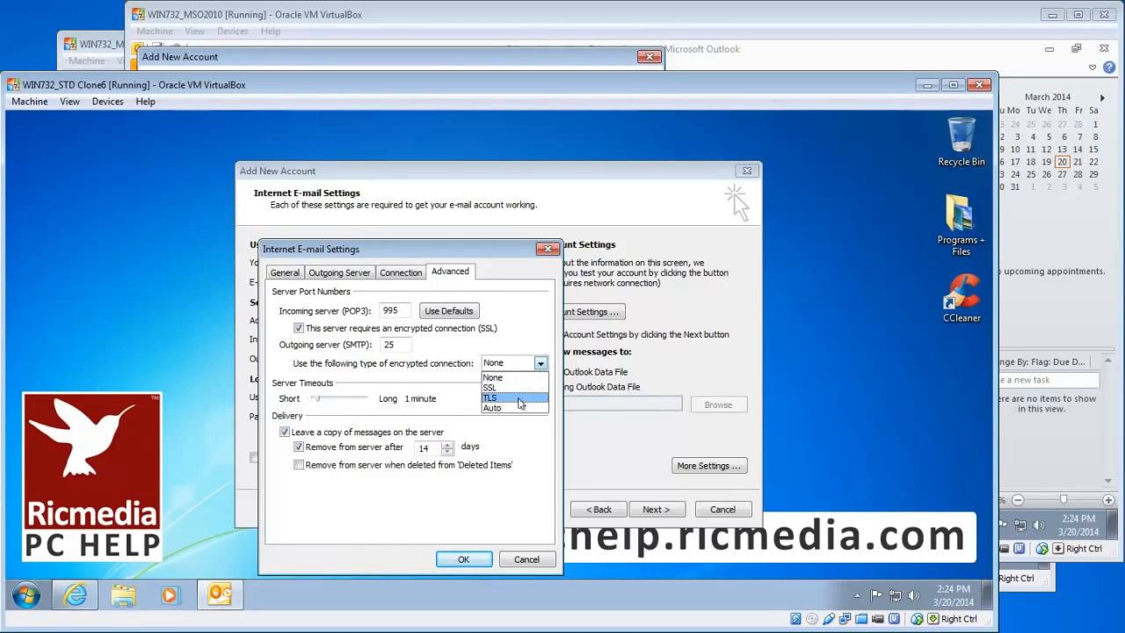
click(519, 399)
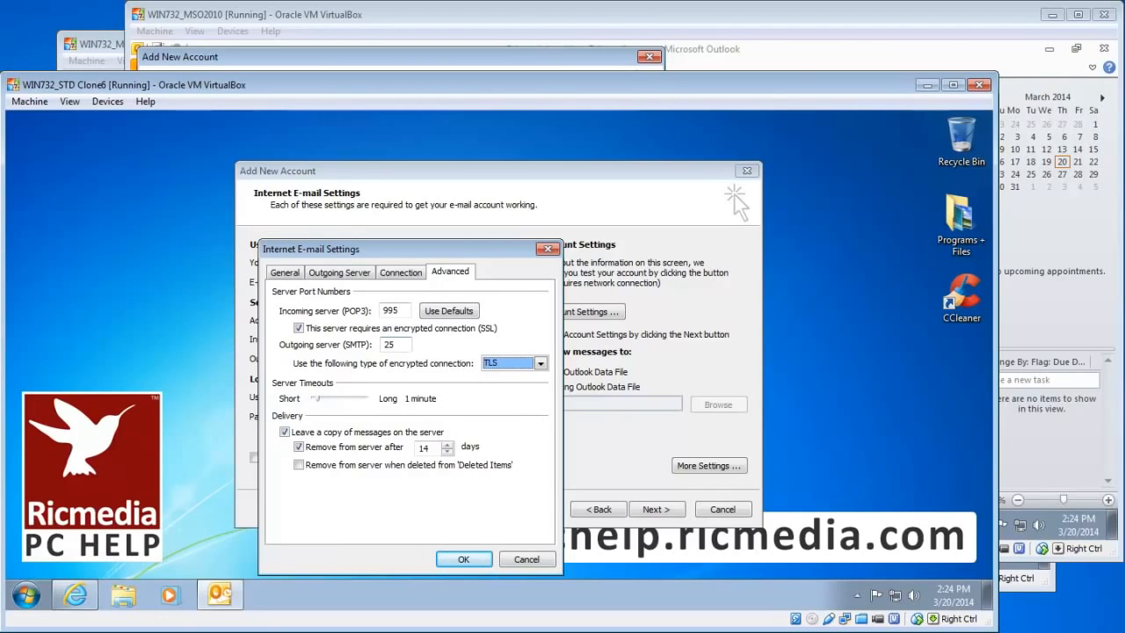
key(shift+Tab)
text(5)
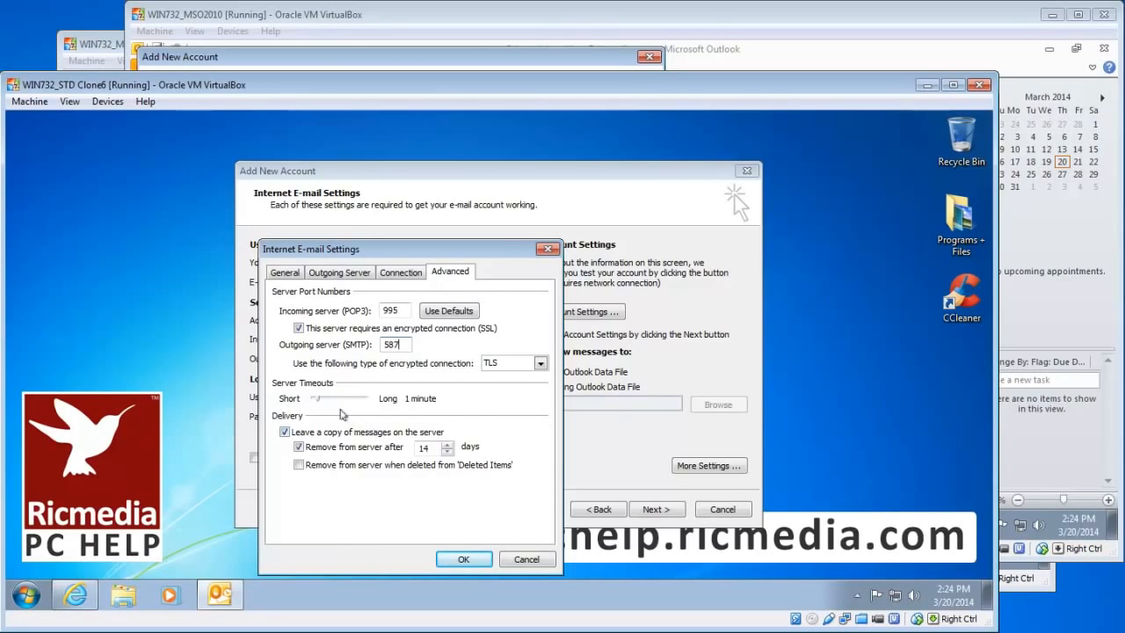
drag(317, 398, 340, 400)
click(470, 560)
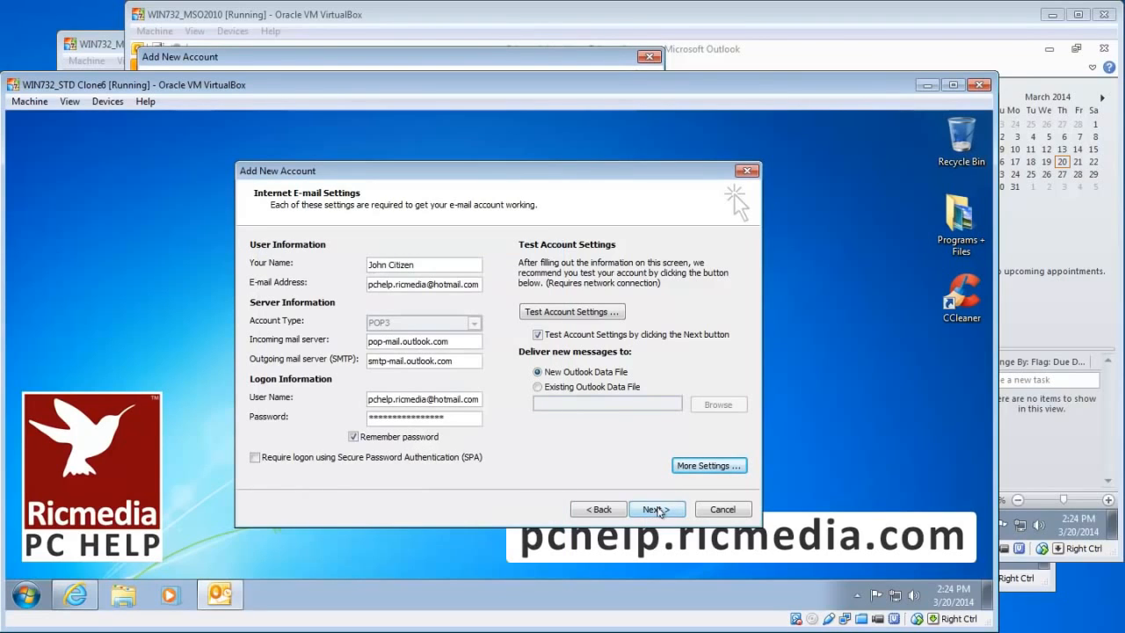
Run the account test, confirm POP3 log-on and test e-mail both succeed, and close the results
click(656, 510)
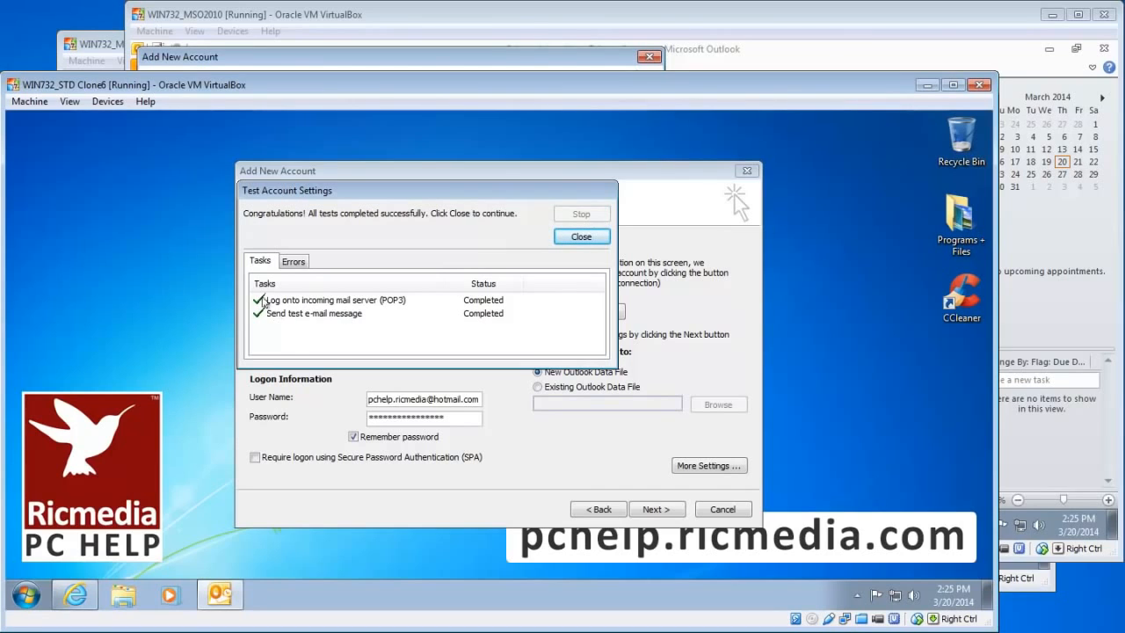
click(356, 303)
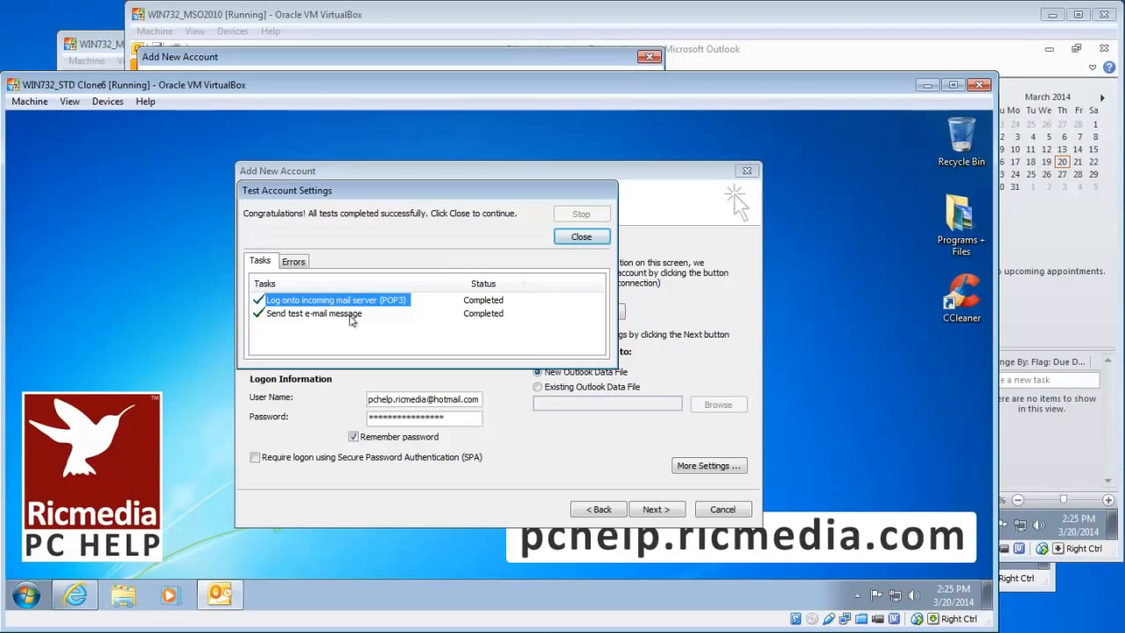
click(351, 316)
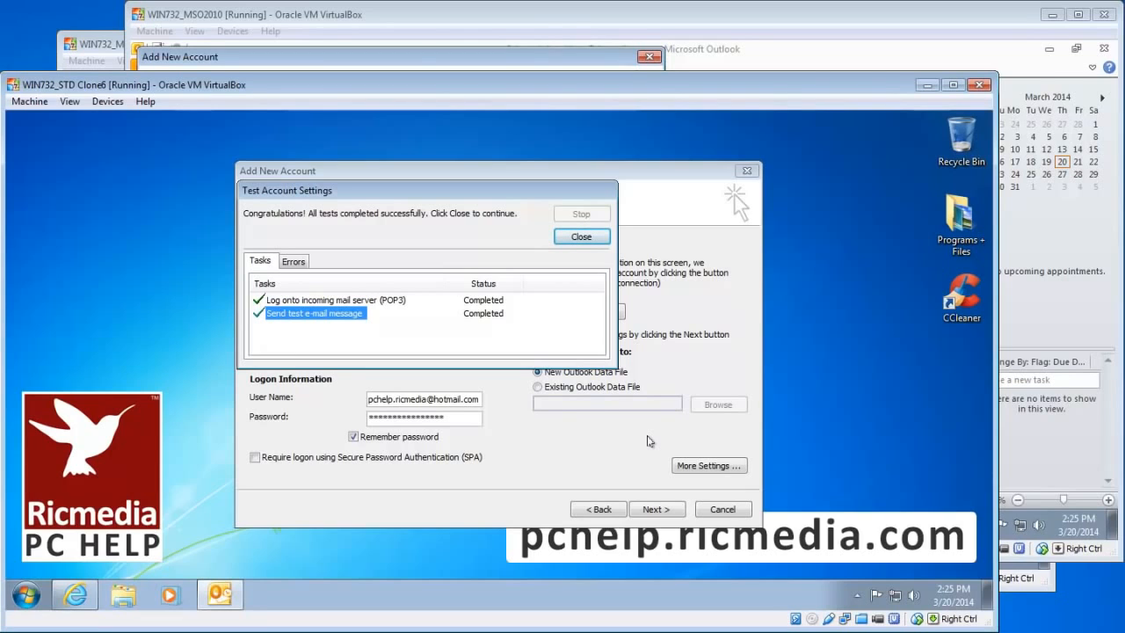
click(280, 304)
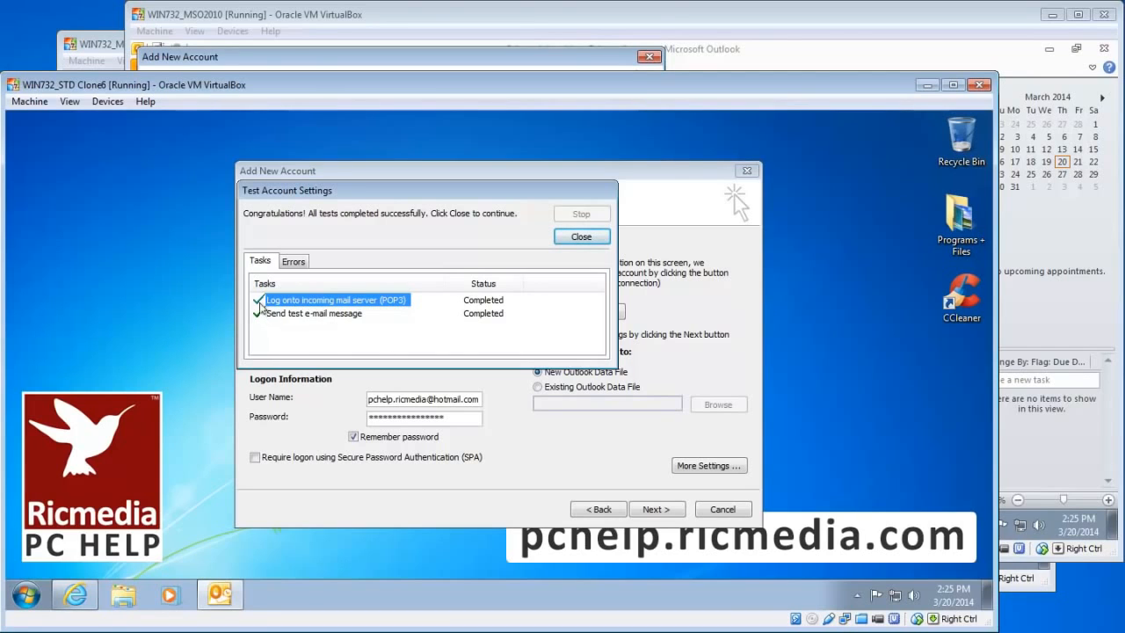
click(313, 317)
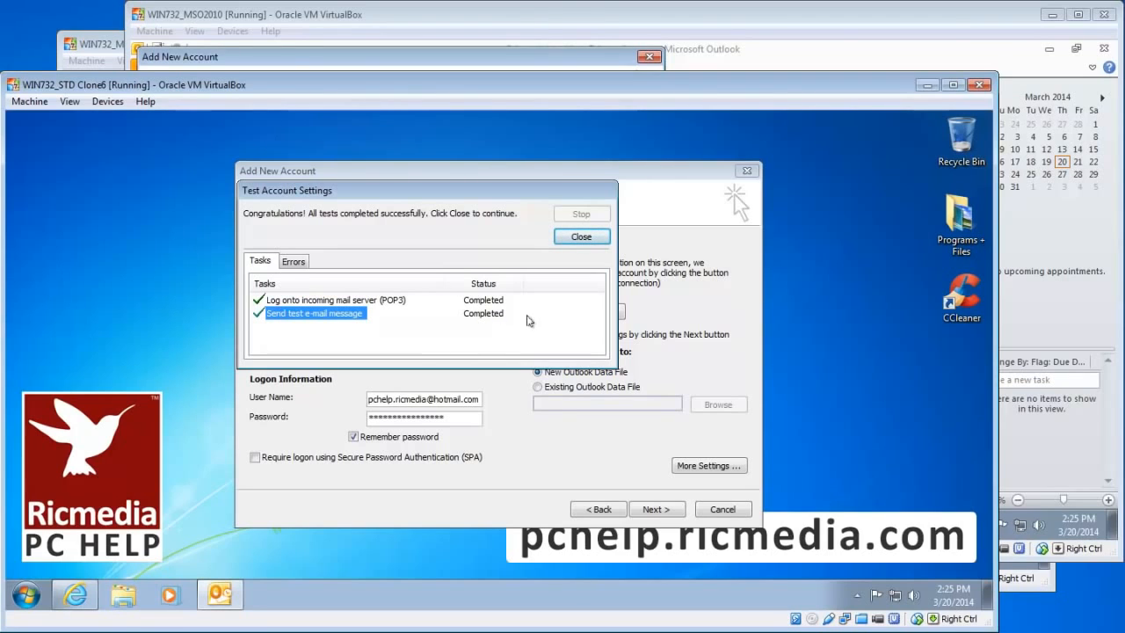
click(583, 238)
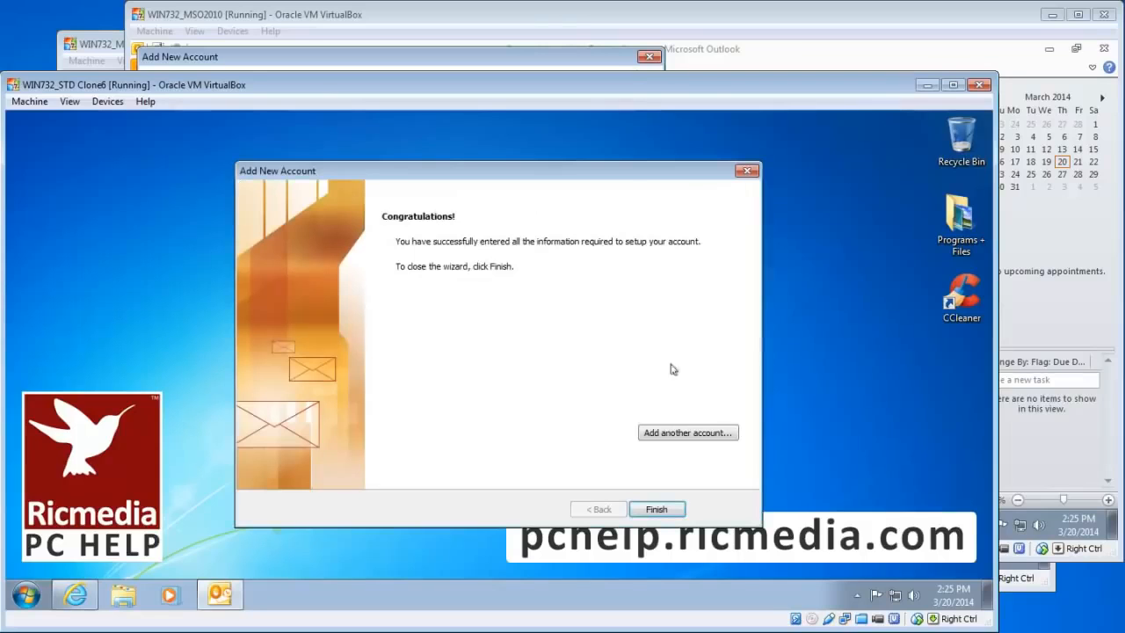
Finish setup, make Outlook the default mail program, and choose Install Updates Only, allowing Microsoft Update
click(658, 510)
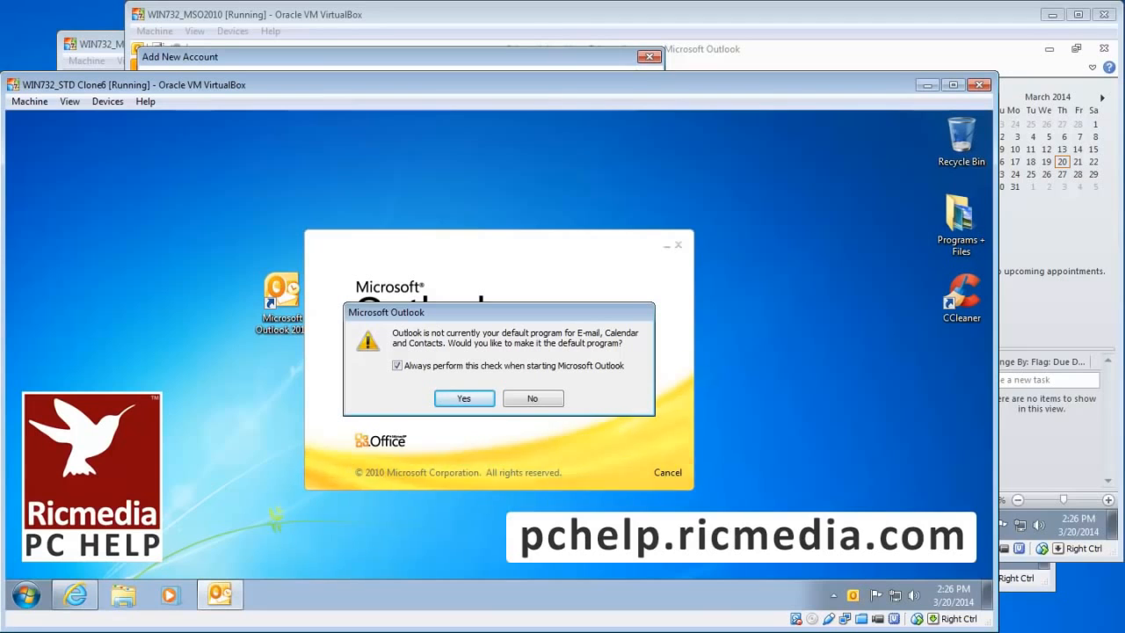
click(464, 399)
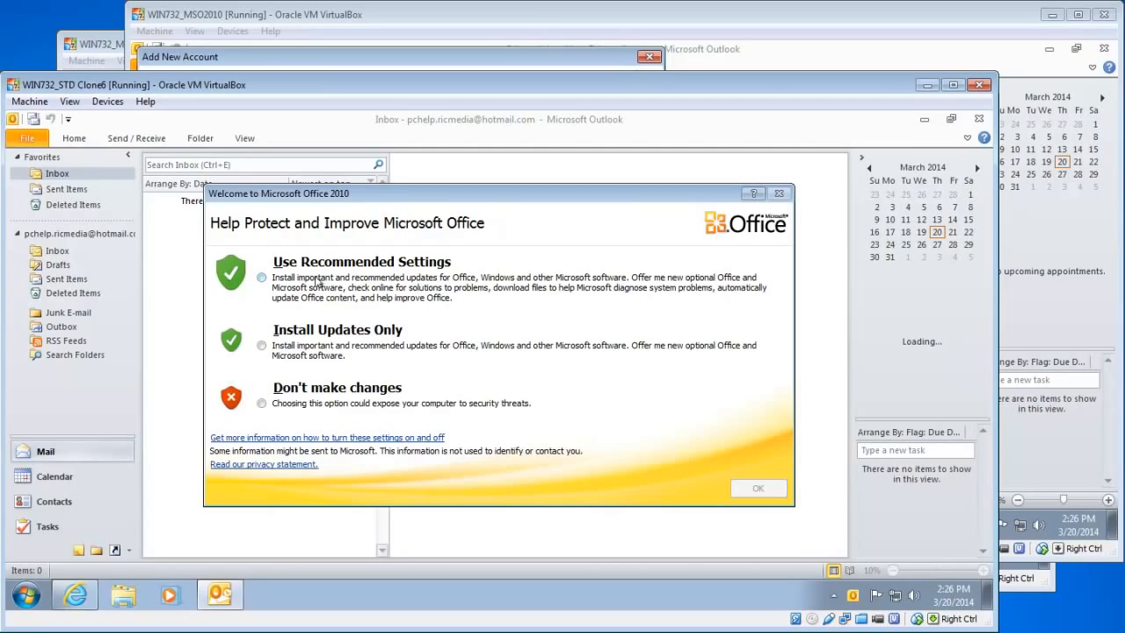
click(271, 278)
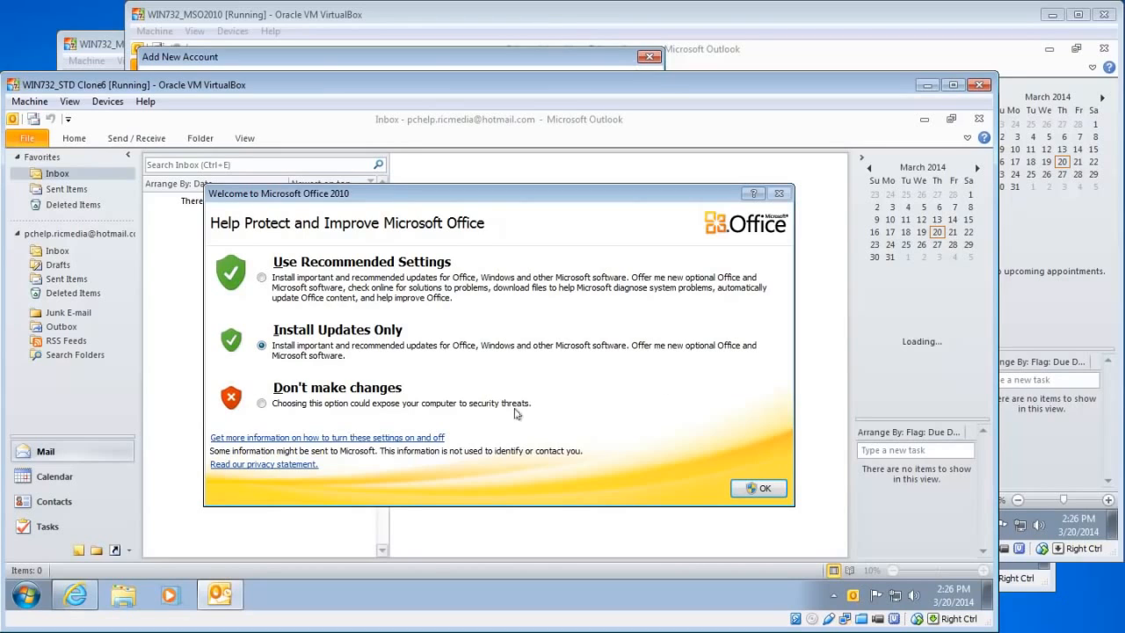
click(763, 488)
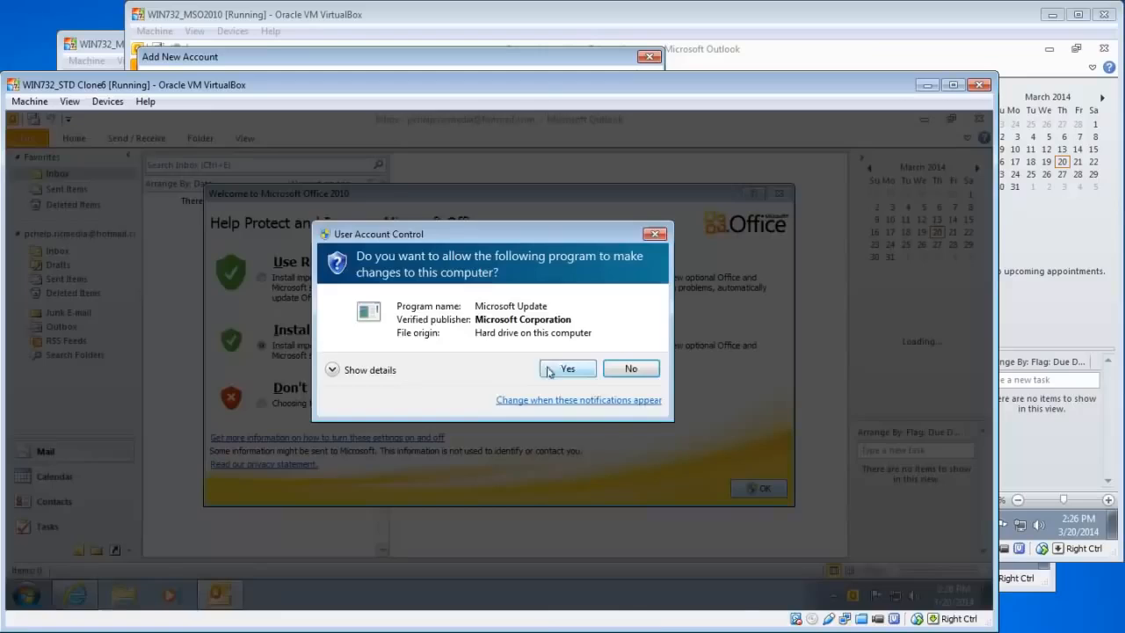
click(553, 371)
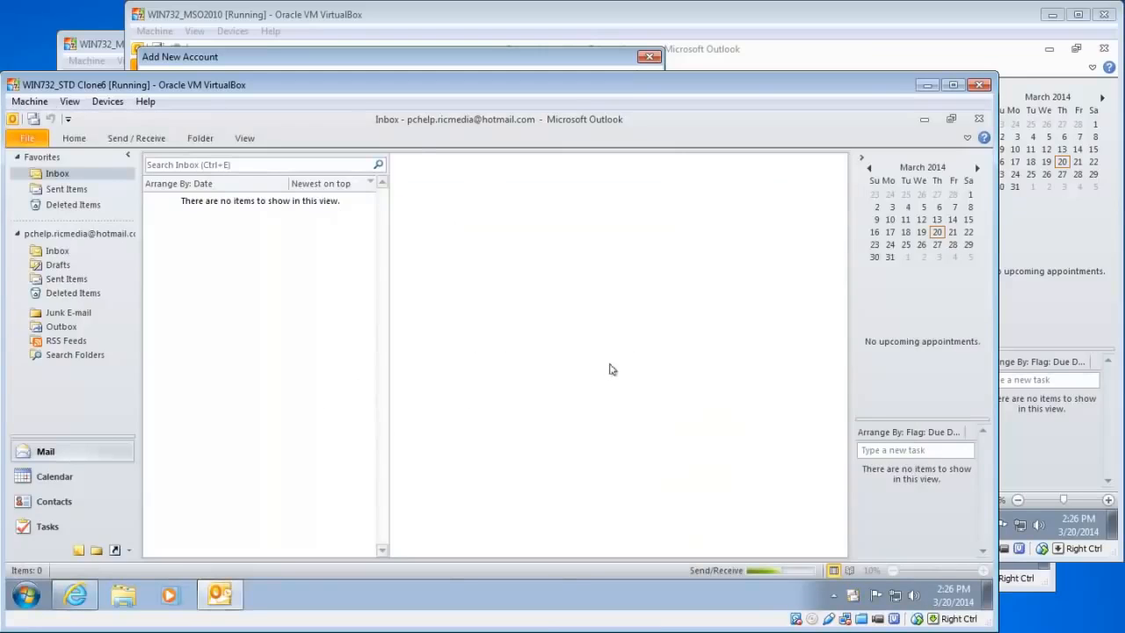